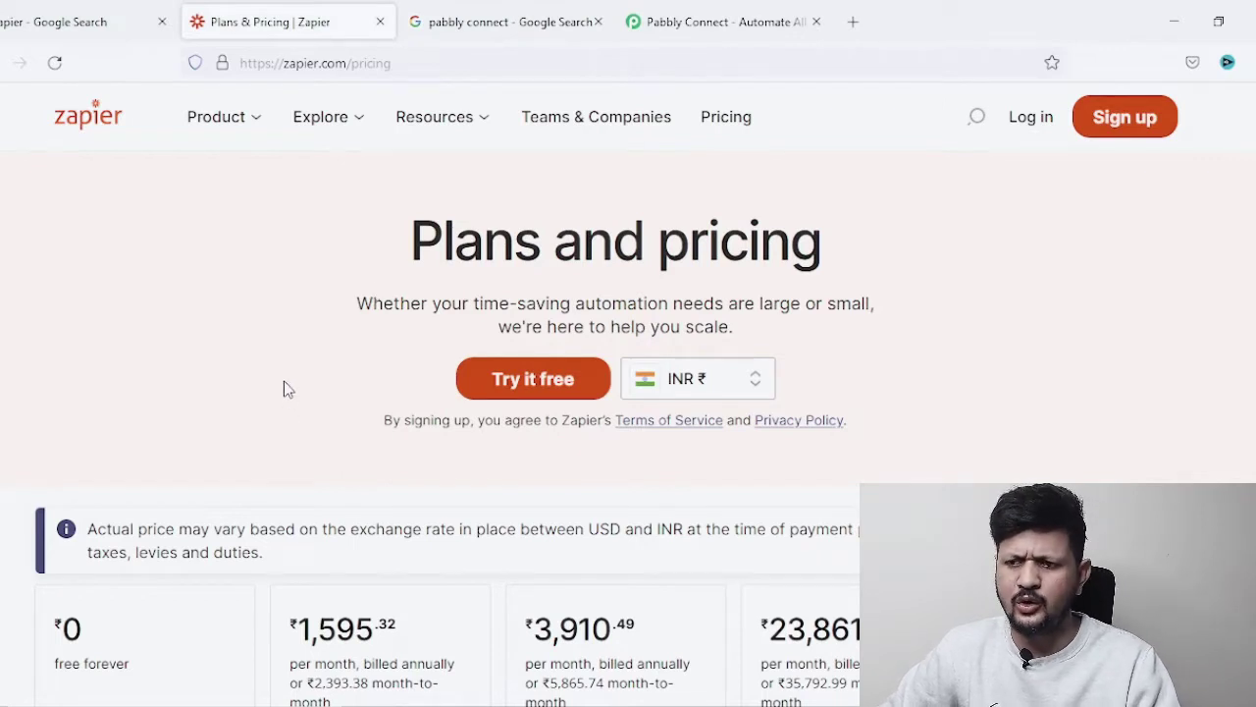
# Review the prices, monthly task limits and features of the Zapier plans.
pyautogui.scroll(-3, 283, 389)
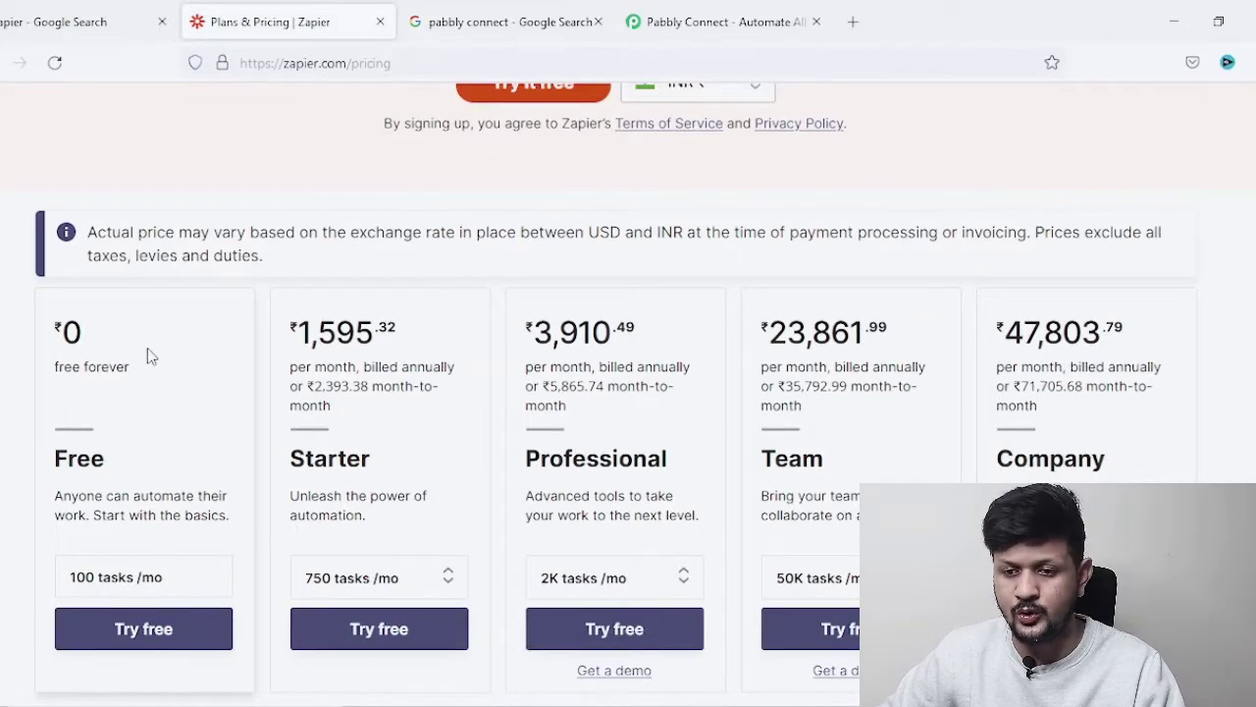
pyautogui.scroll(-4, 147, 545)
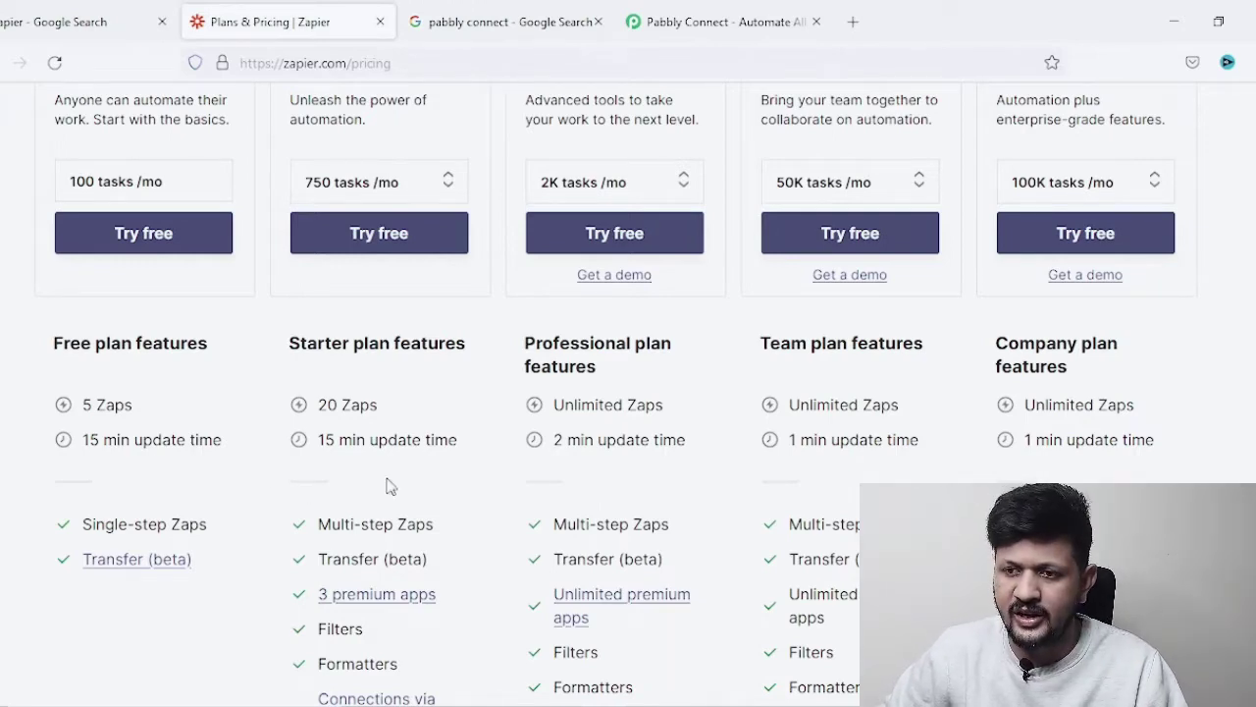
pyautogui.scroll(5, 403, 392)
# Switch to the Pabbly Connect site, sign up for its free plan and close the getting-started video.
pyautogui.click(451, 18)
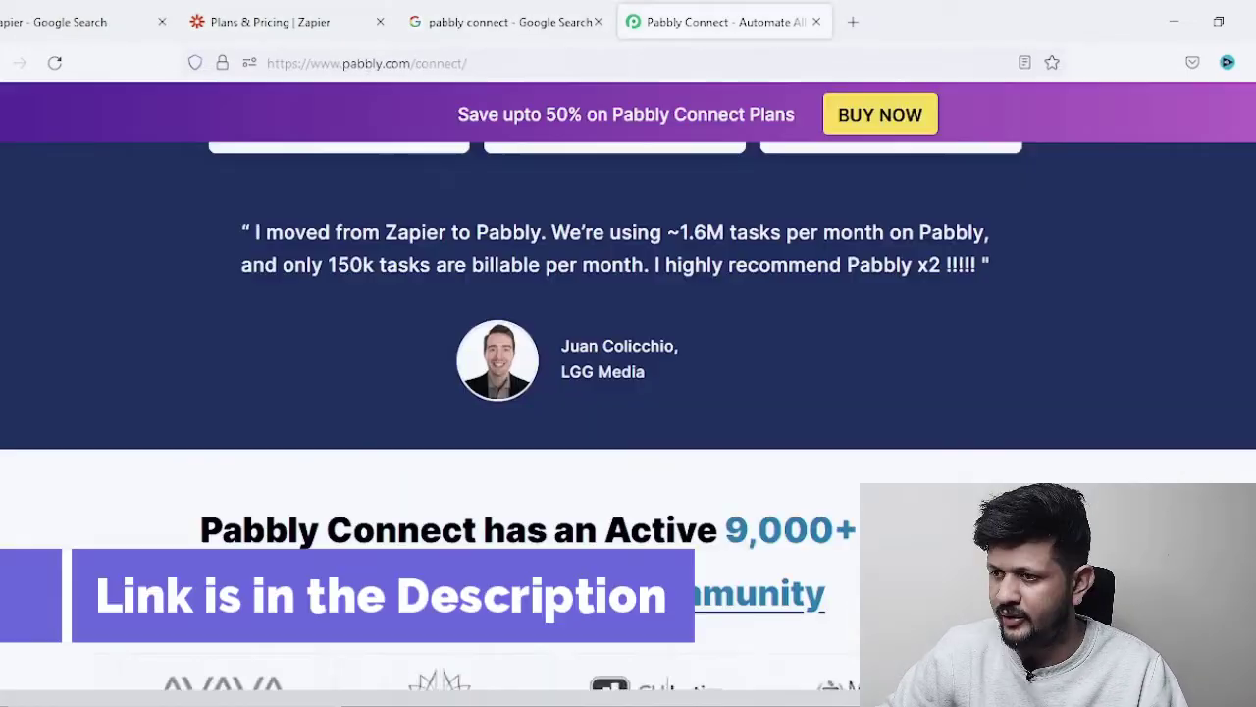
pyautogui.scroll(10, 628, 393)
pyautogui.scroll(-3, 628, 392)
pyautogui.scroll(-10, 172, 394)
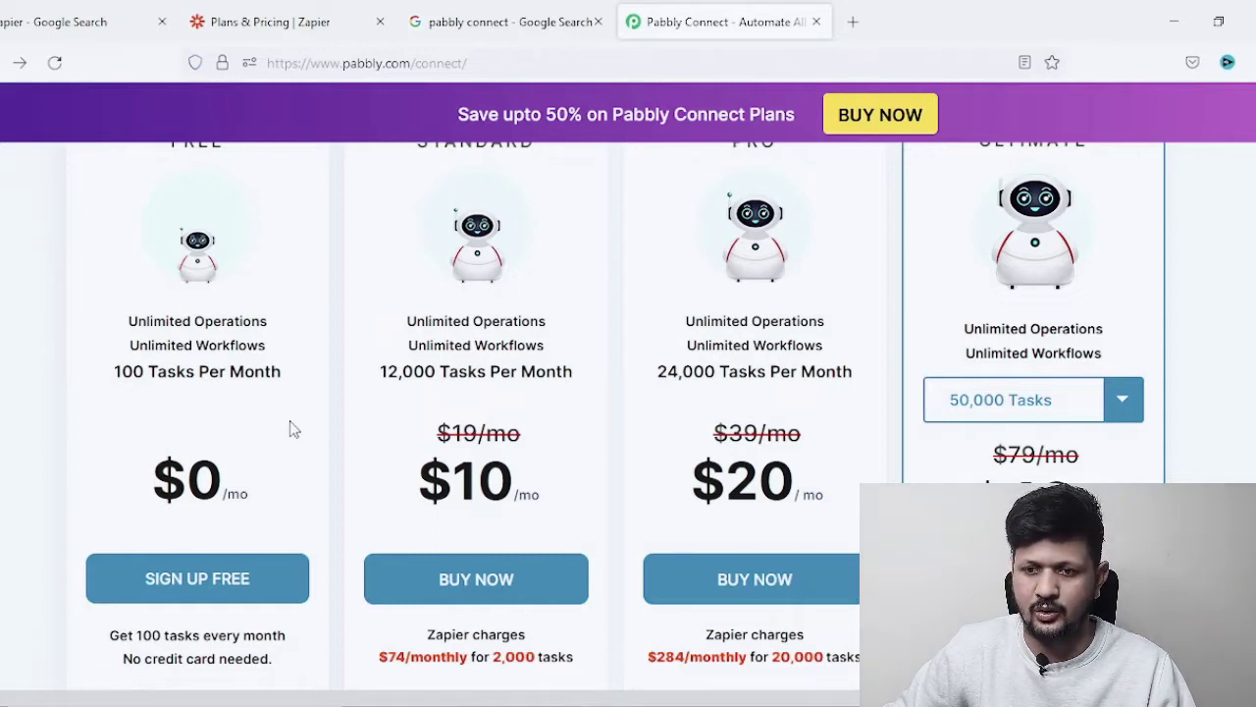
pyautogui.click(204, 586)
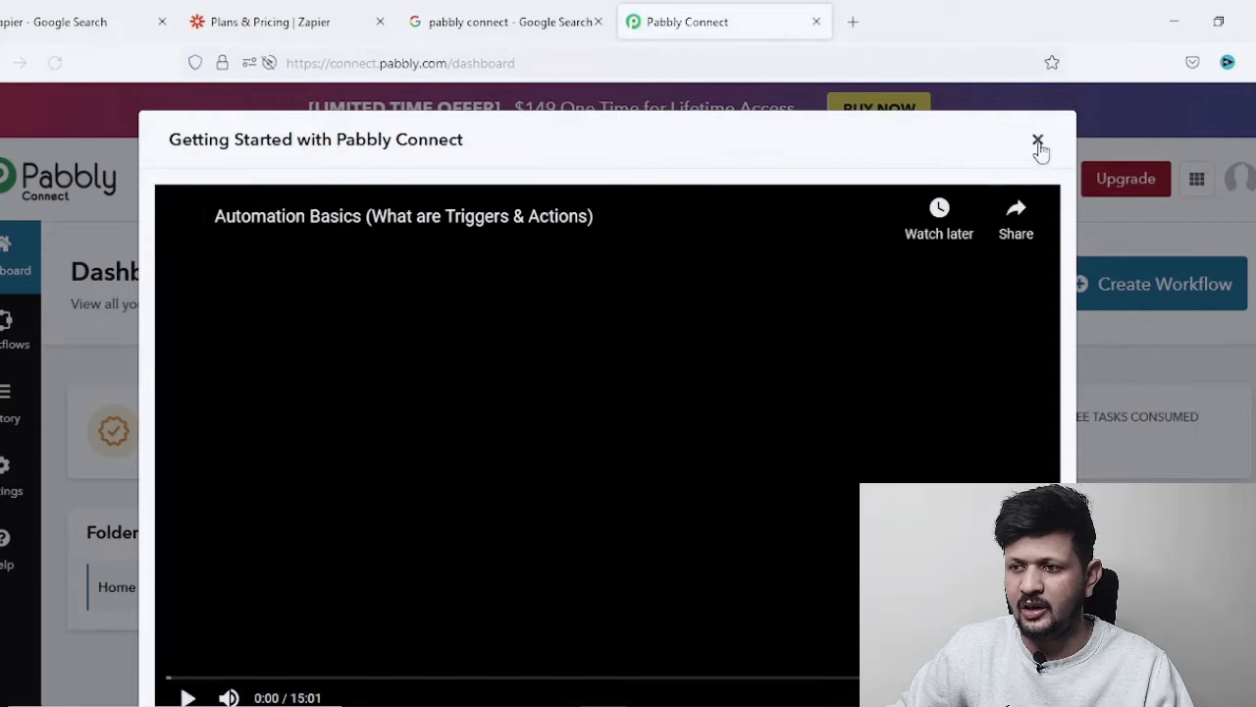
pyautogui.click(1037, 143)
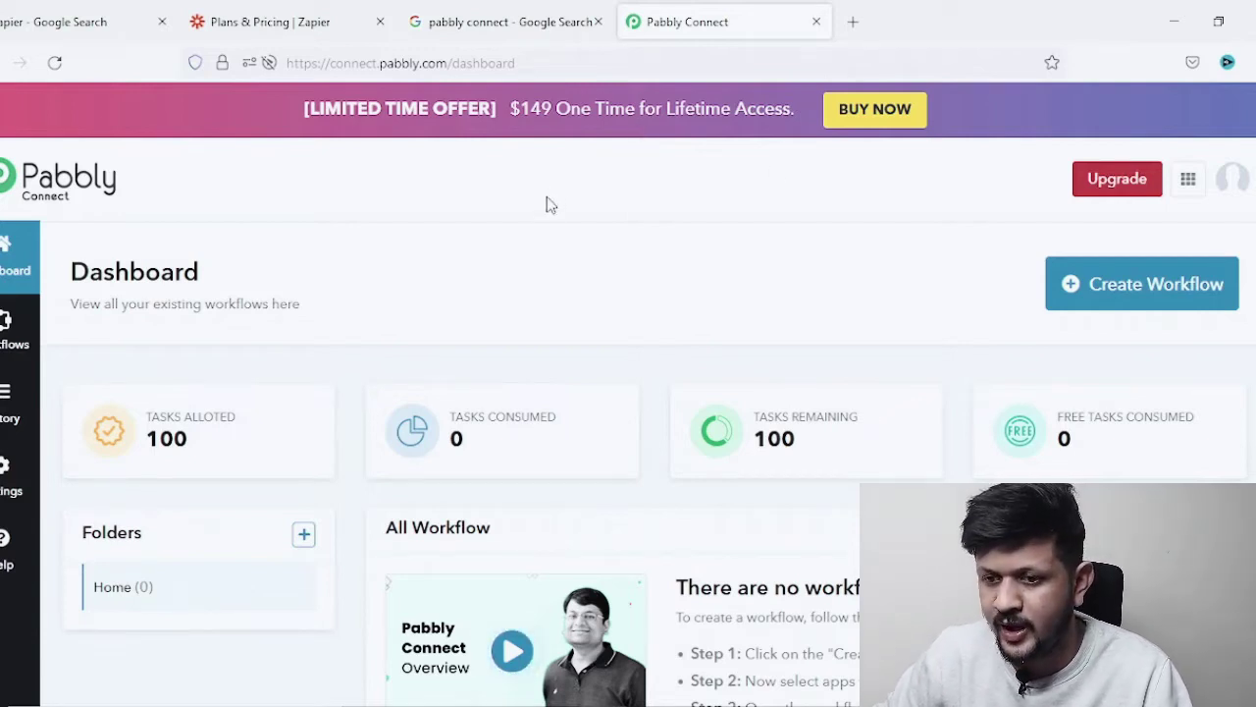
pyautogui.scroll(-2, 542, 288)
pyautogui.scroll(2, 545, 288)
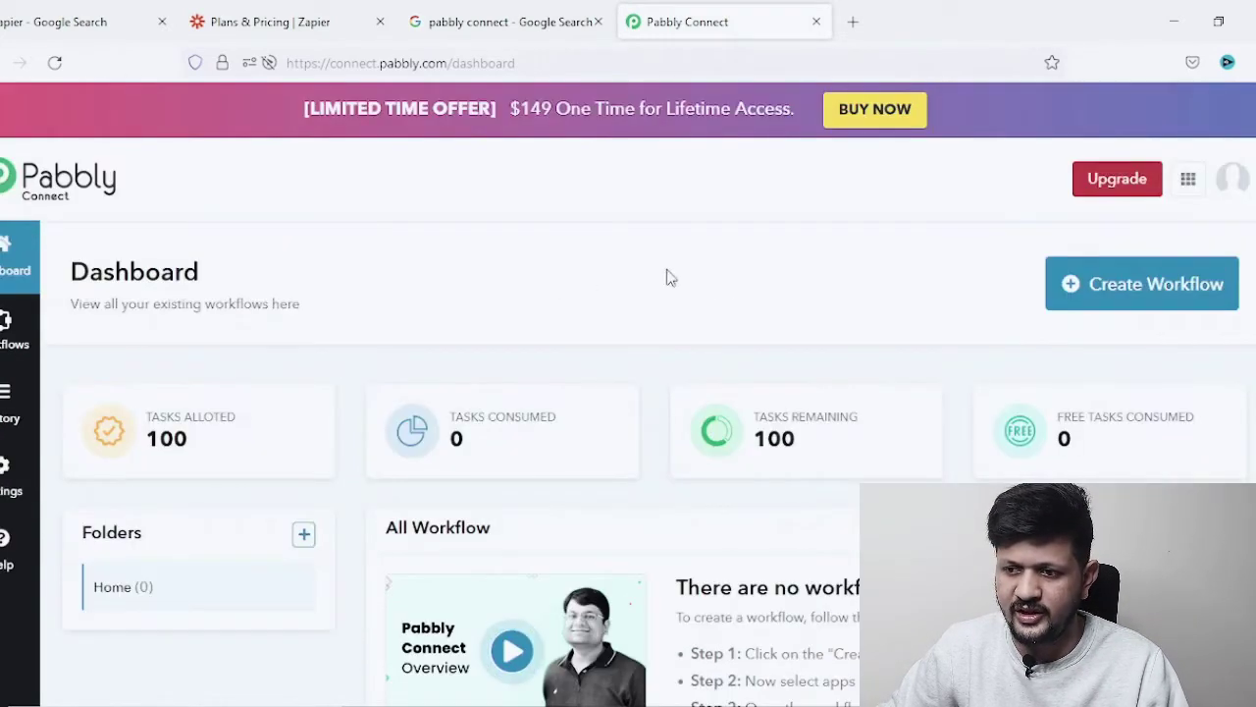
pyautogui.moveTo(846, 451)
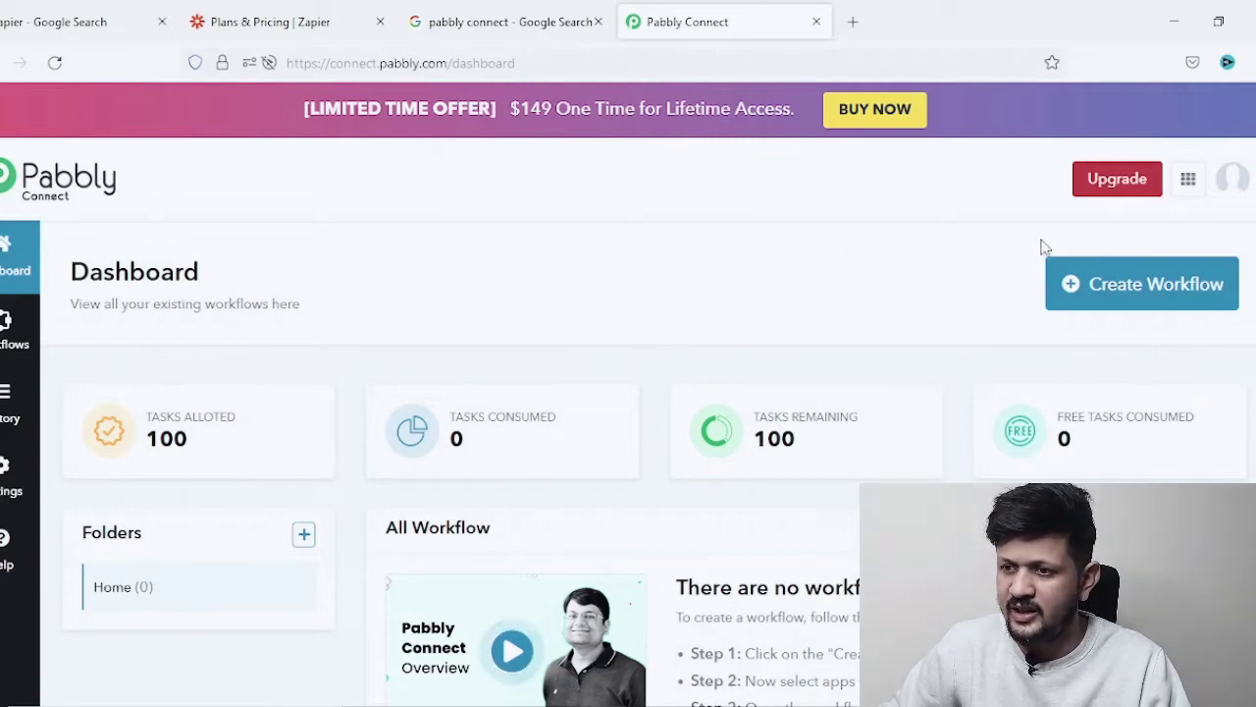
# Create a new workflow named "Facebook Leads To Google Spreadsheet".
pyautogui.click(1114, 290)
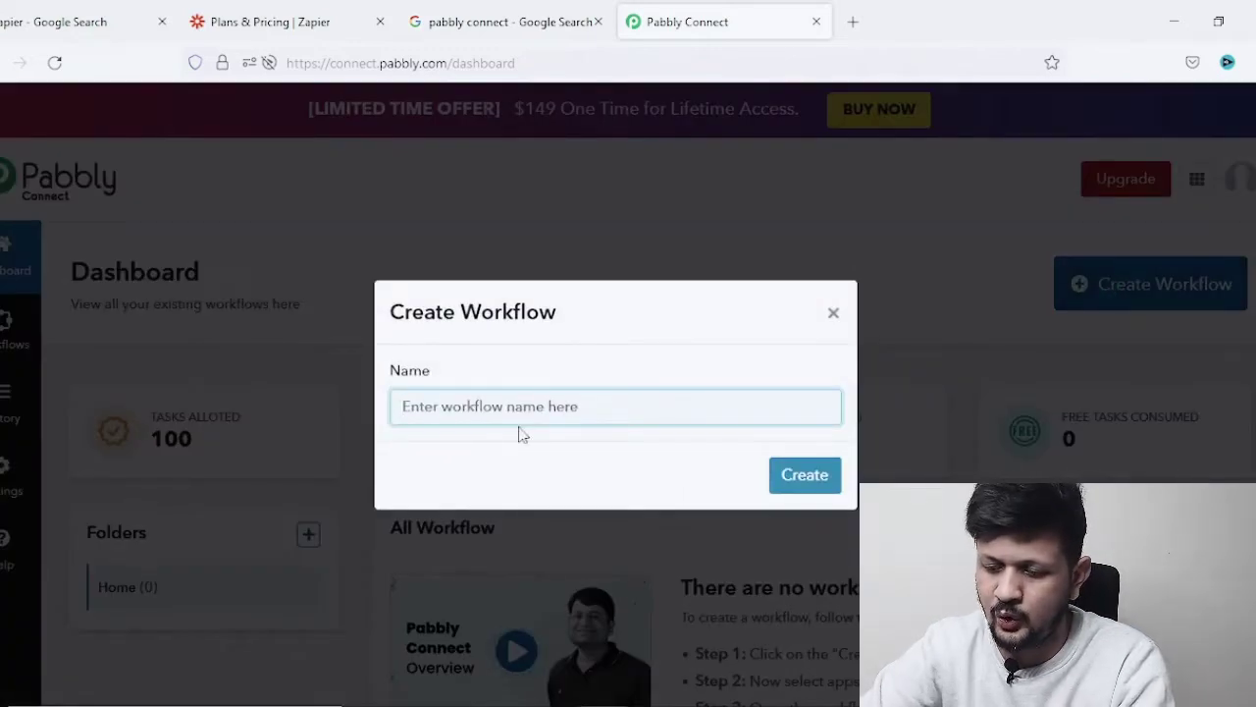
pyautogui.write('Faceboo')
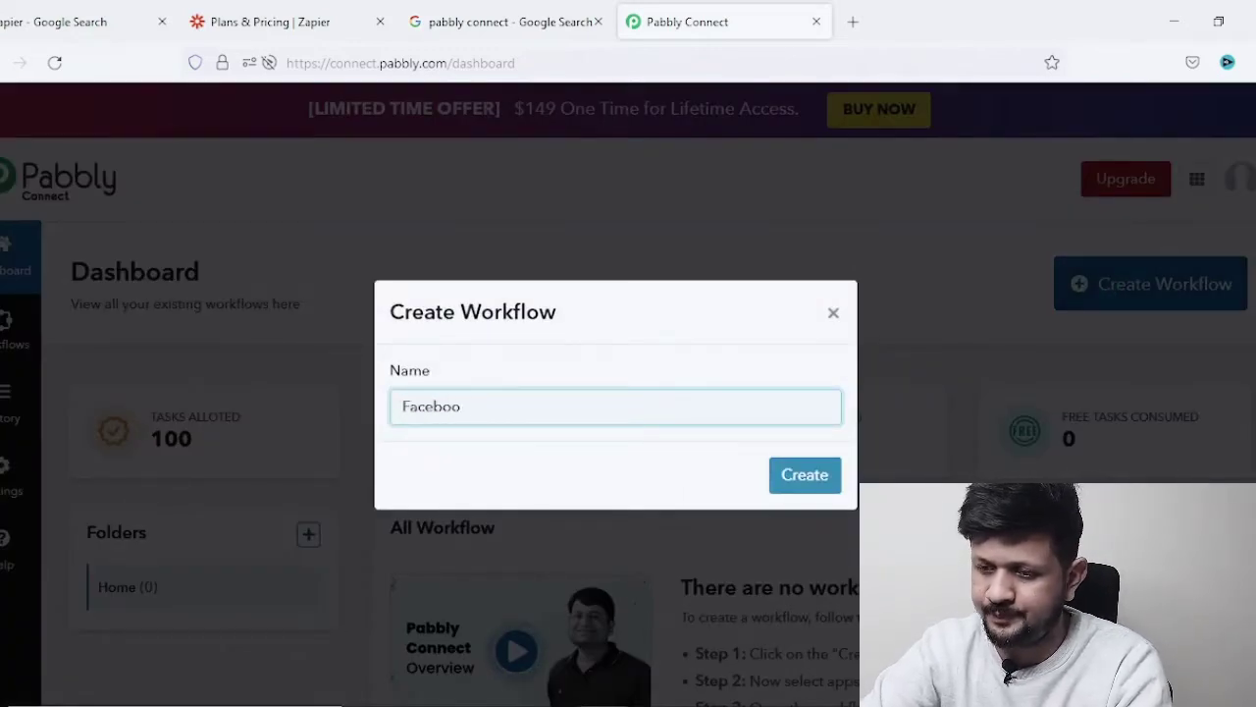
pyautogui.write('k Leads To Sprea')
pyautogui.press('BackSpace')
pyautogui.press('BackSpace')
pyautogui.press('BackSpace')
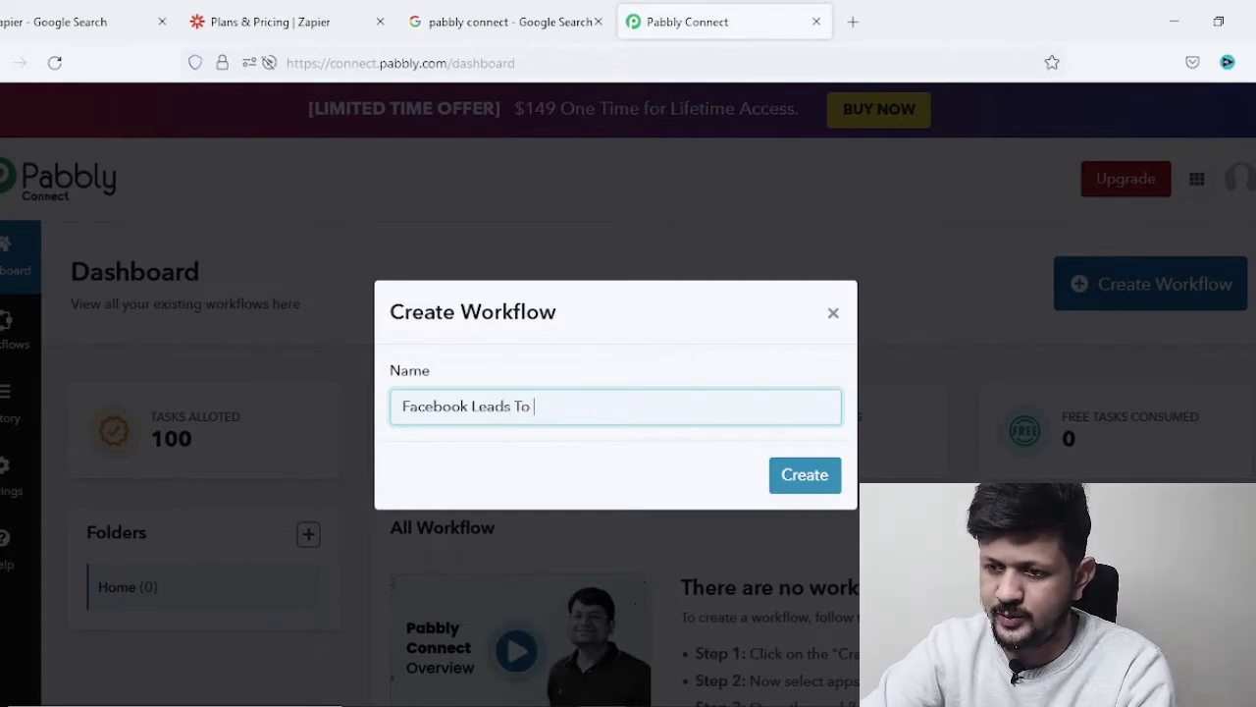
pyautogui.write('Google Spreadsheet')
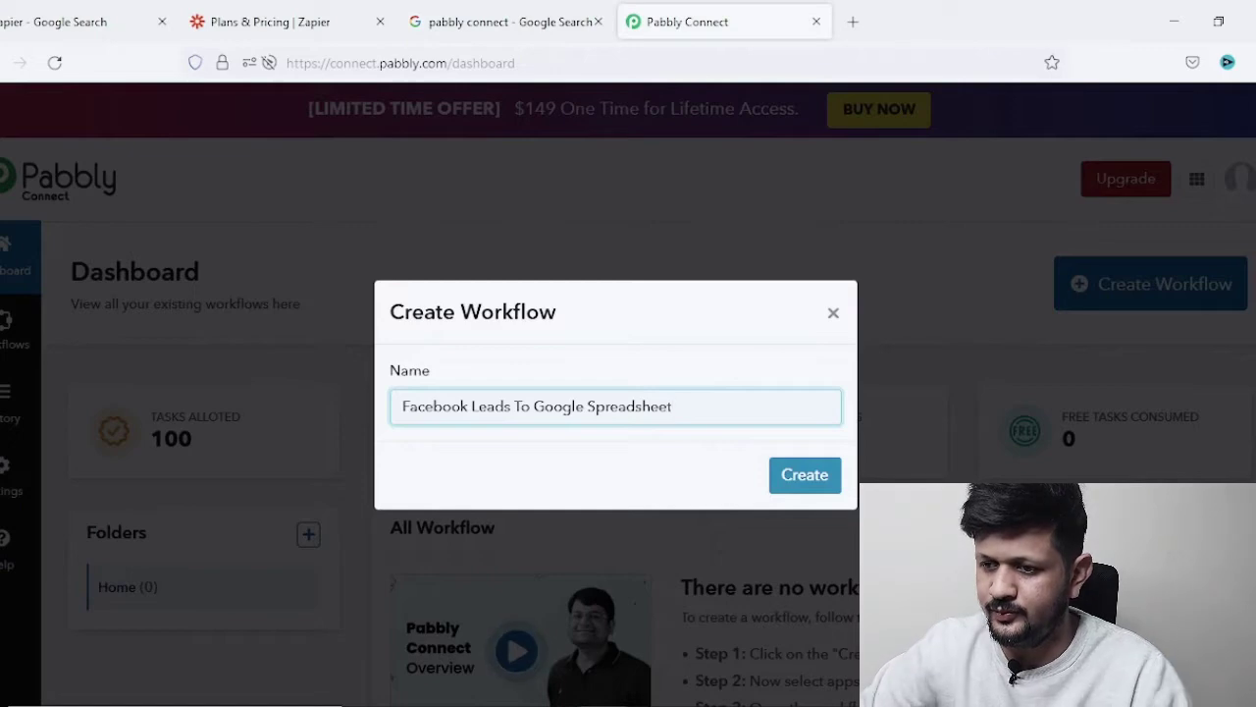
pyautogui.click(788, 476)
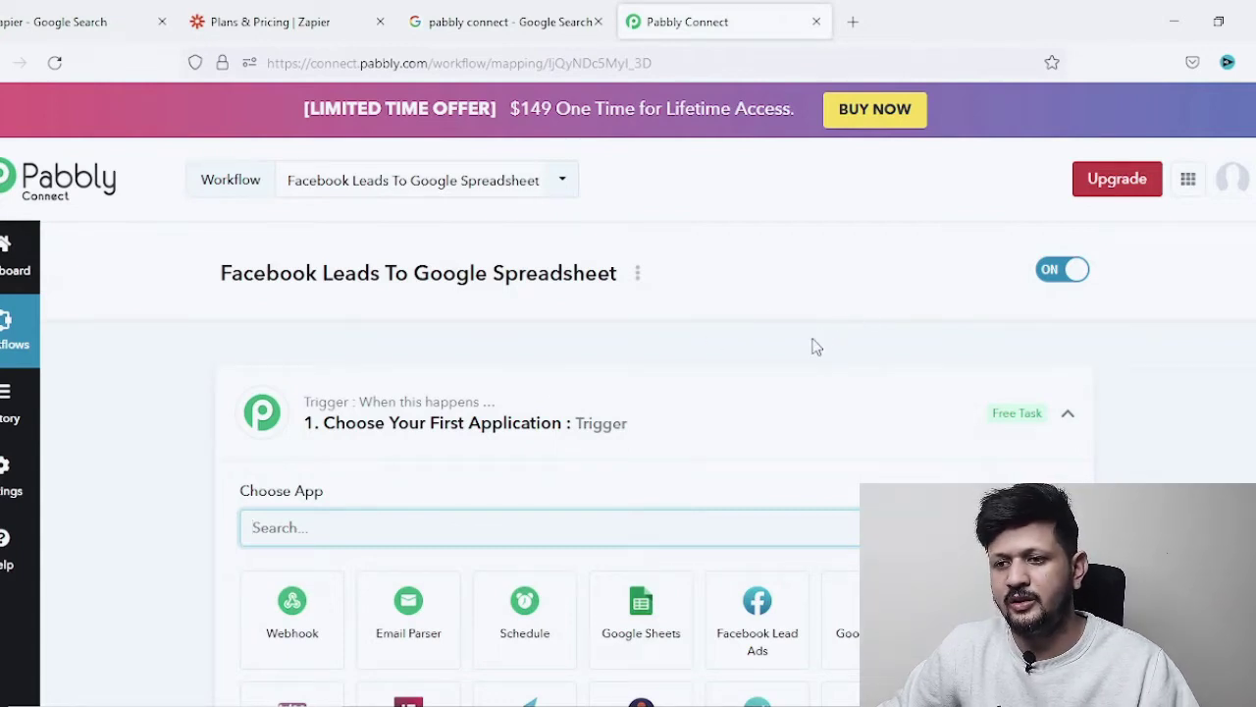
# Set the workflow's trigger app to Facebook Lead Ads with the New Lead (Instant) trigger event.
pyautogui.scroll(-2, 815, 346)
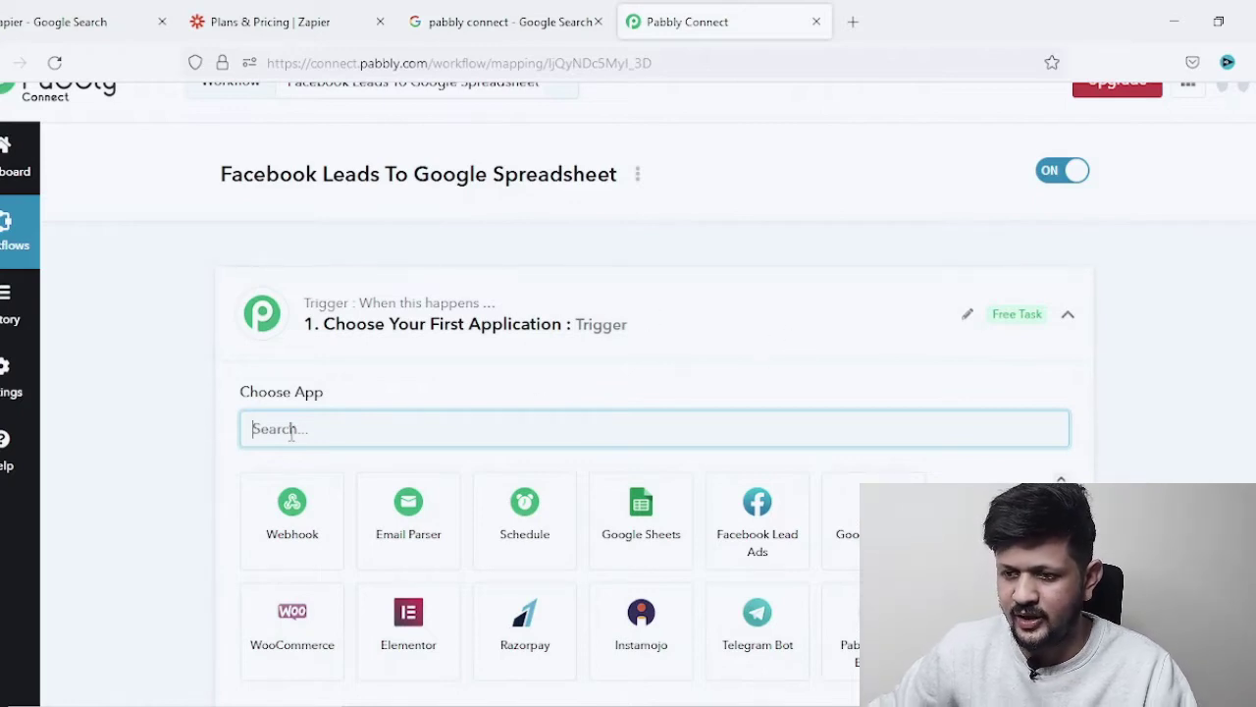
pyautogui.write('face')
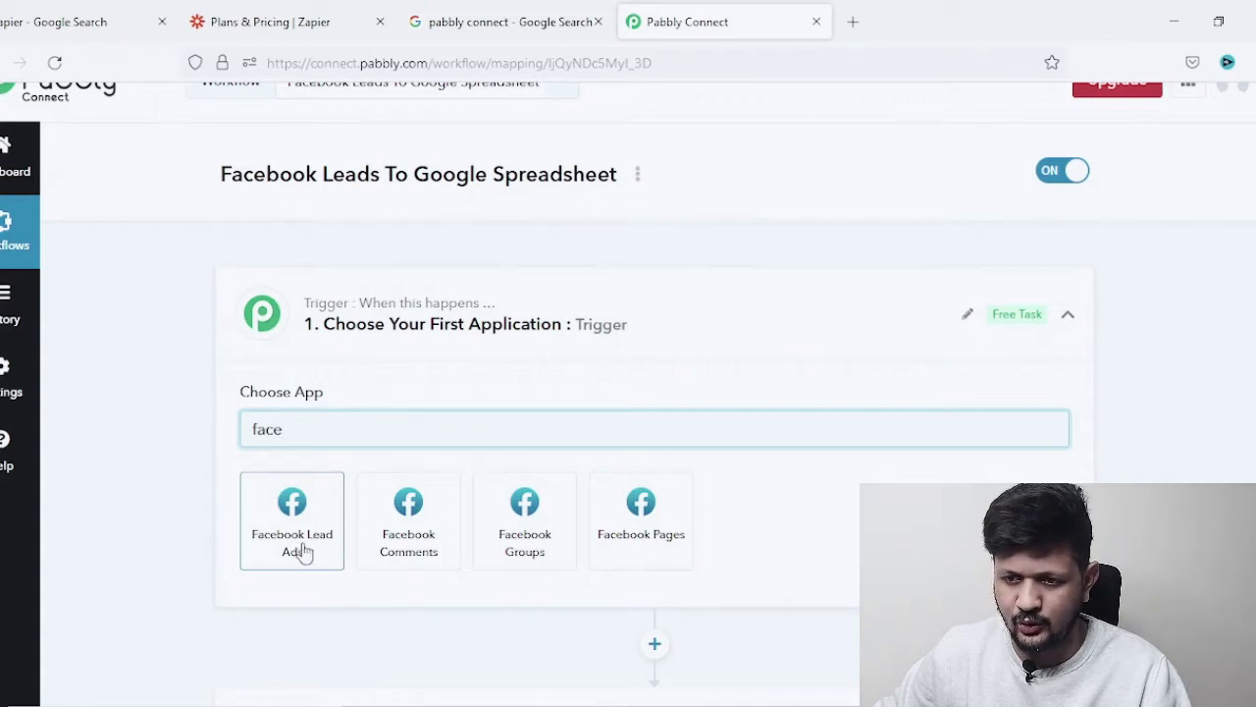
pyautogui.click(300, 552)
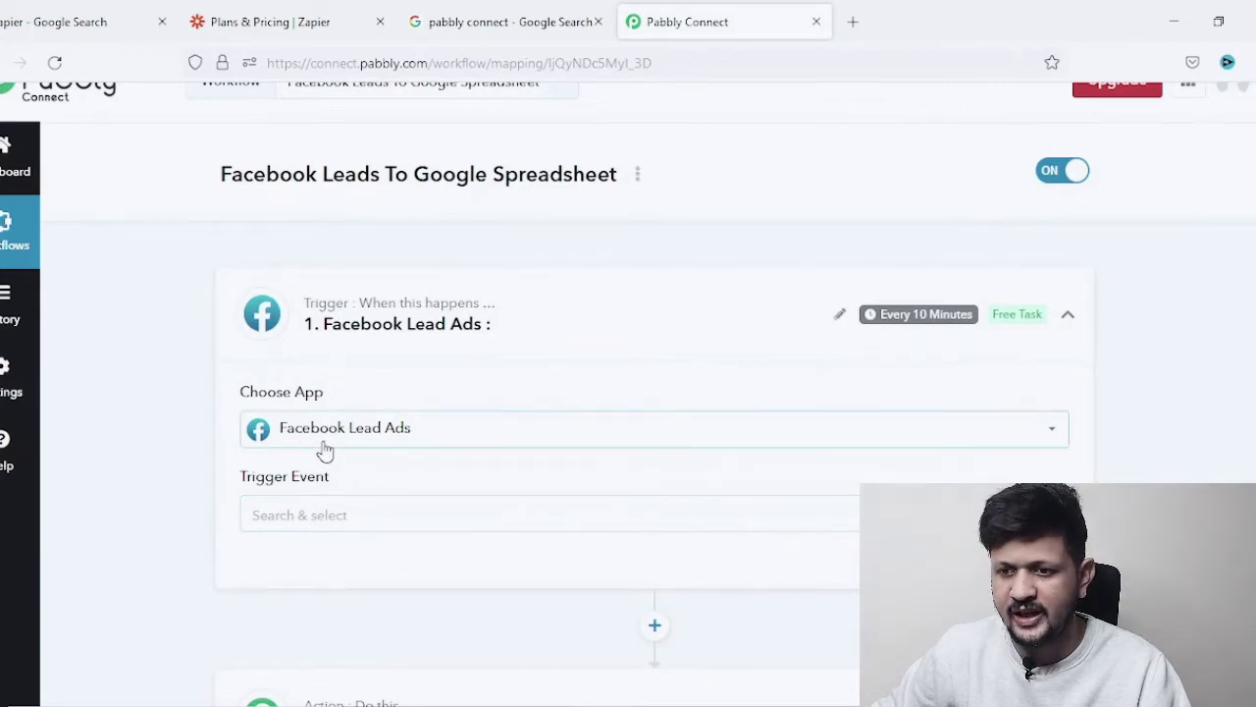
pyautogui.scroll(-2, 544, 453)
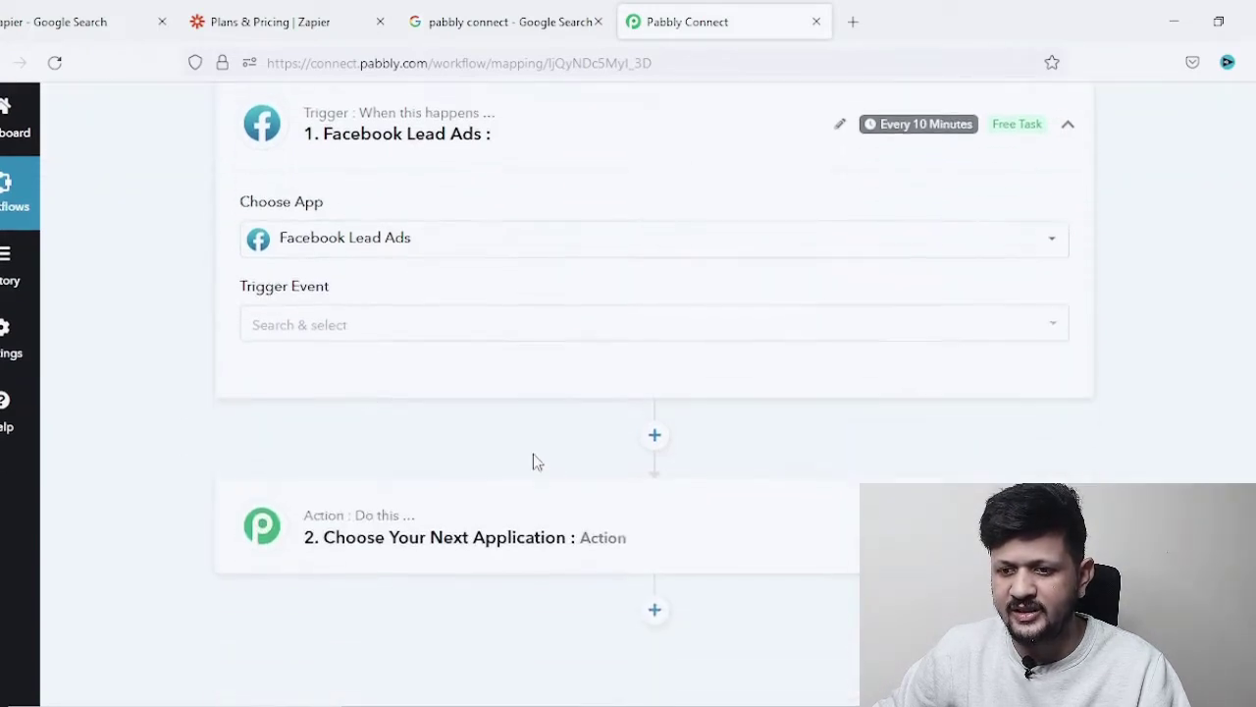
pyautogui.click(378, 316)
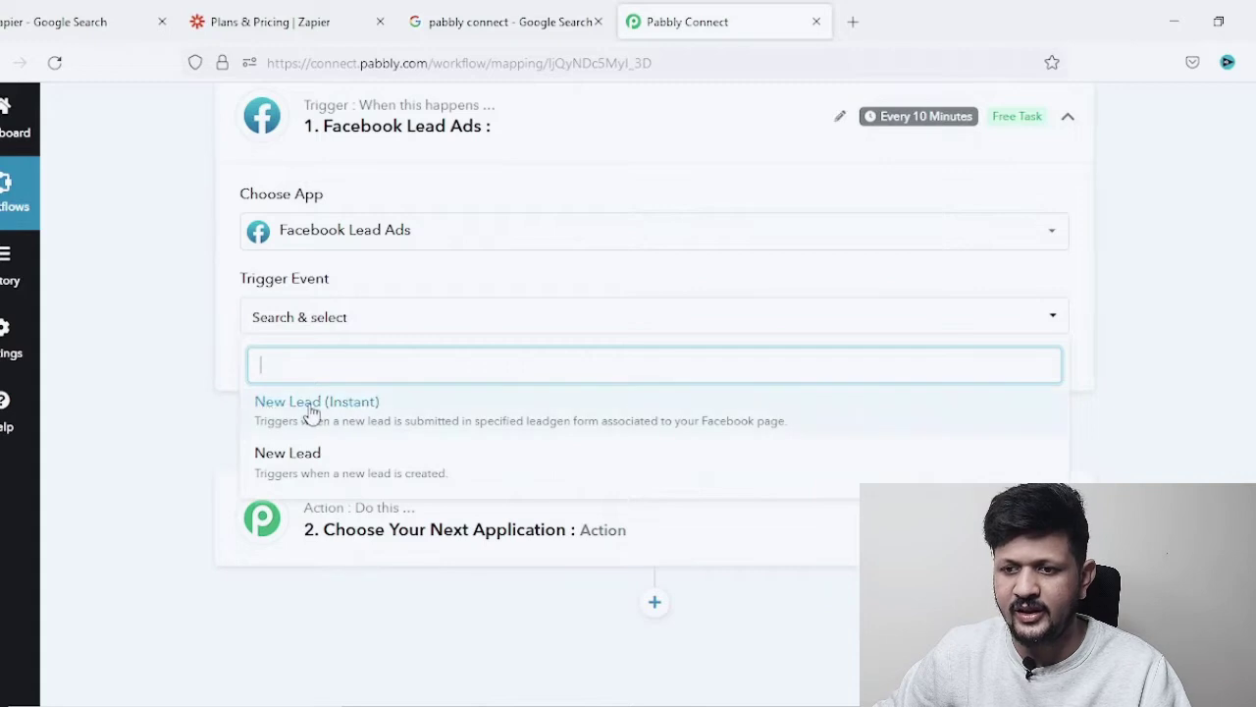
pyautogui.click(404, 429)
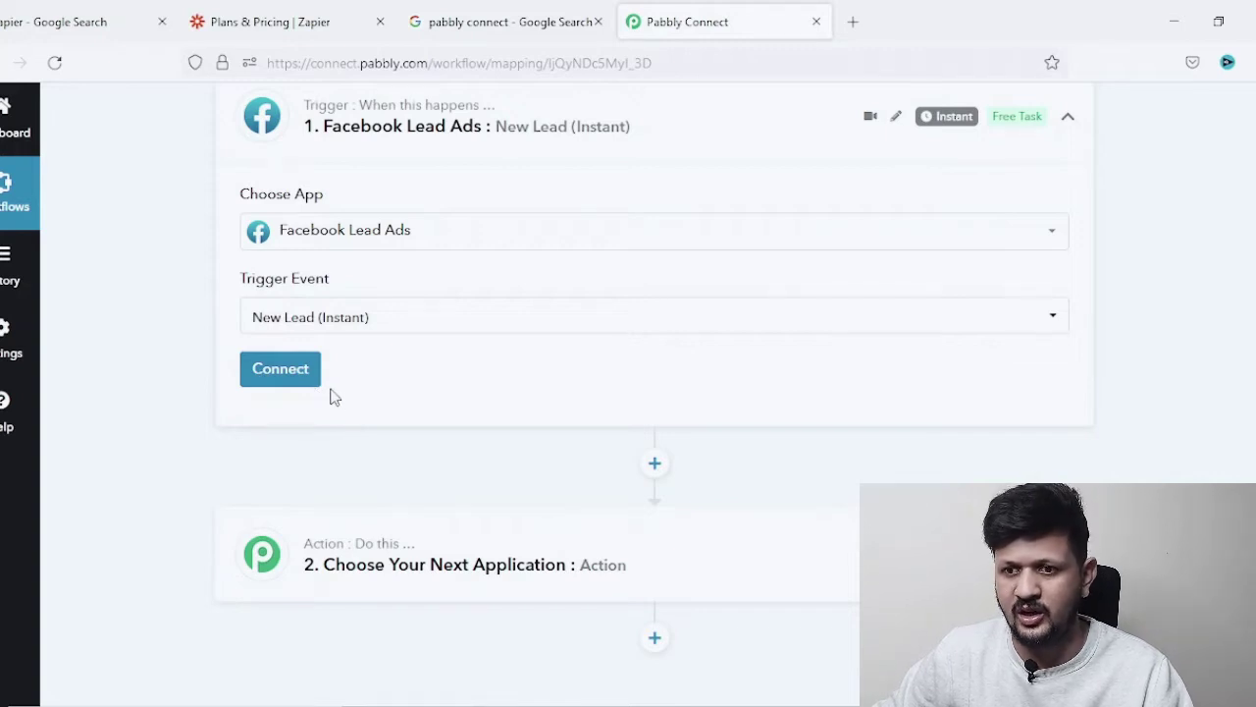
# Connect the Facebook Lead Ads trigger through a new connection and authorize the account.
pyautogui.click(298, 379)
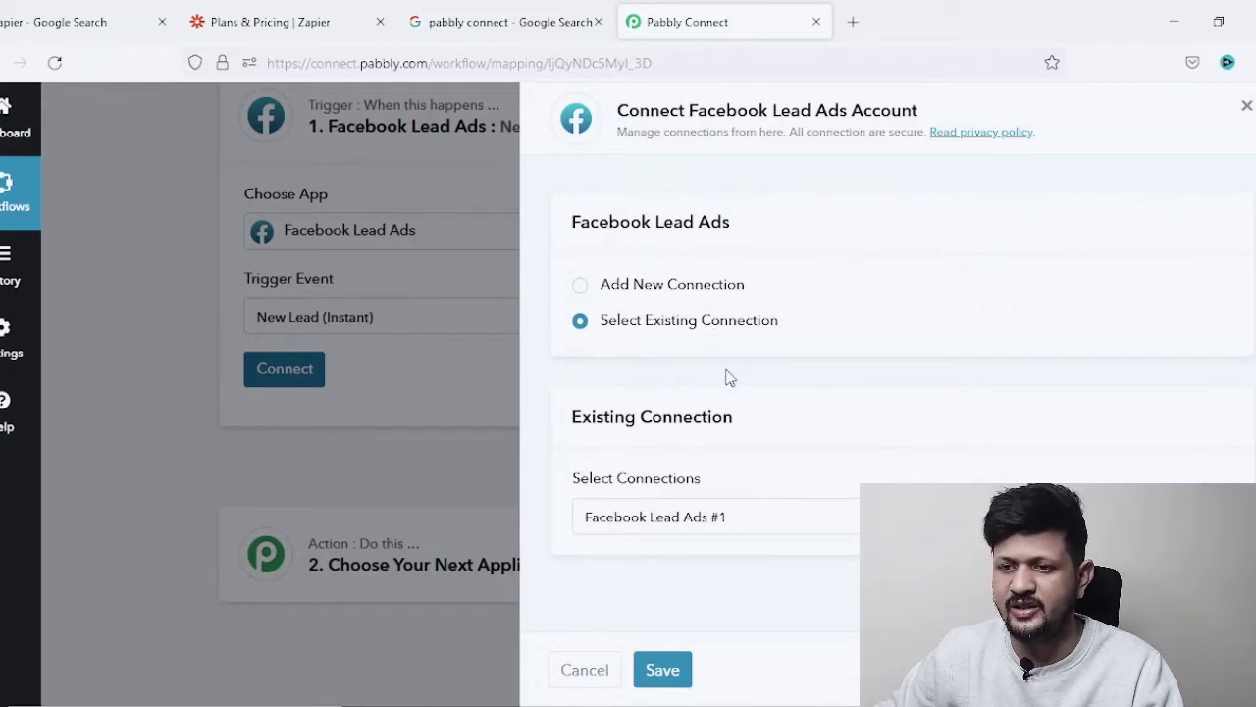
pyautogui.click(580, 284)
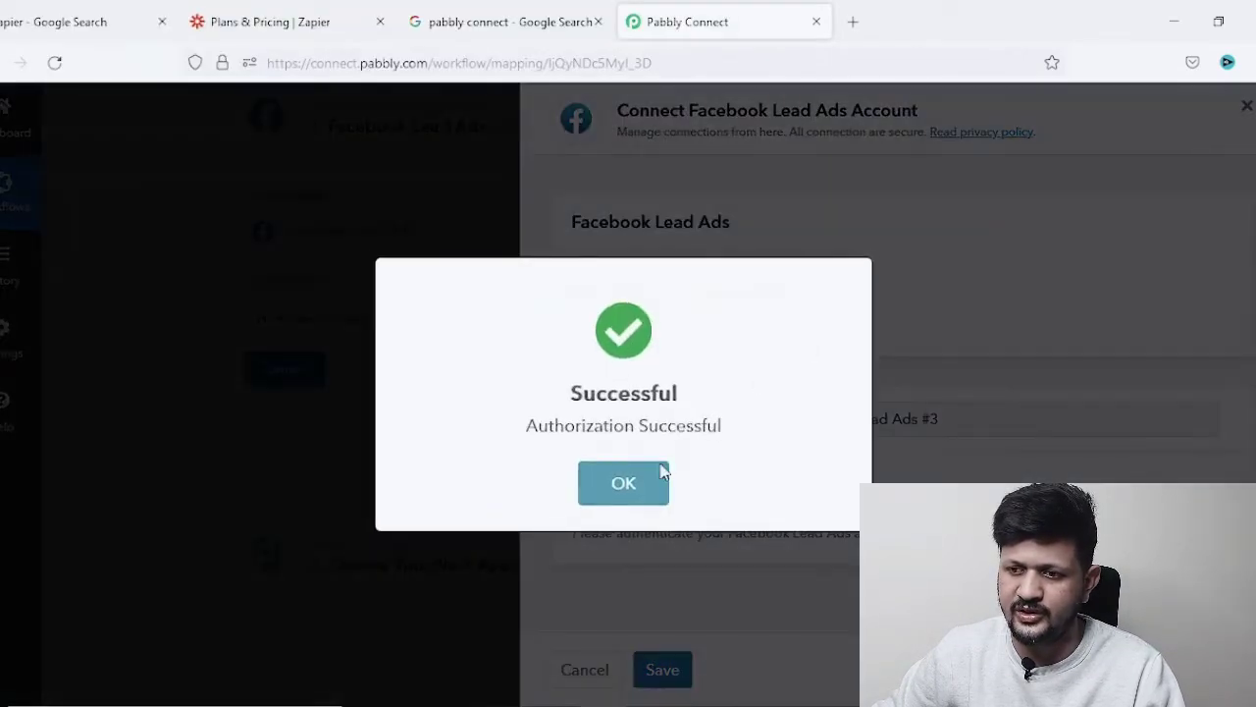
pyautogui.click(658, 477)
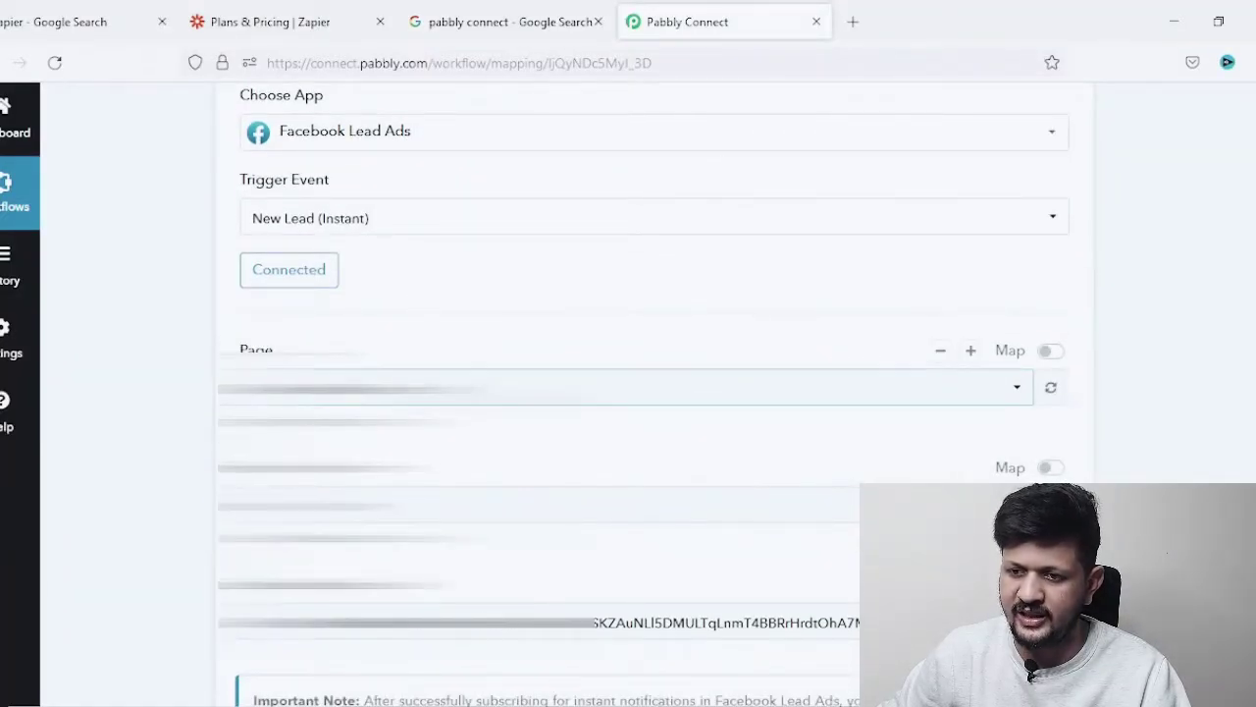
# Choose the GrowthMap.in page and the NP MBA Lead Form as the trigger's lead source.
pyautogui.click(624, 386)
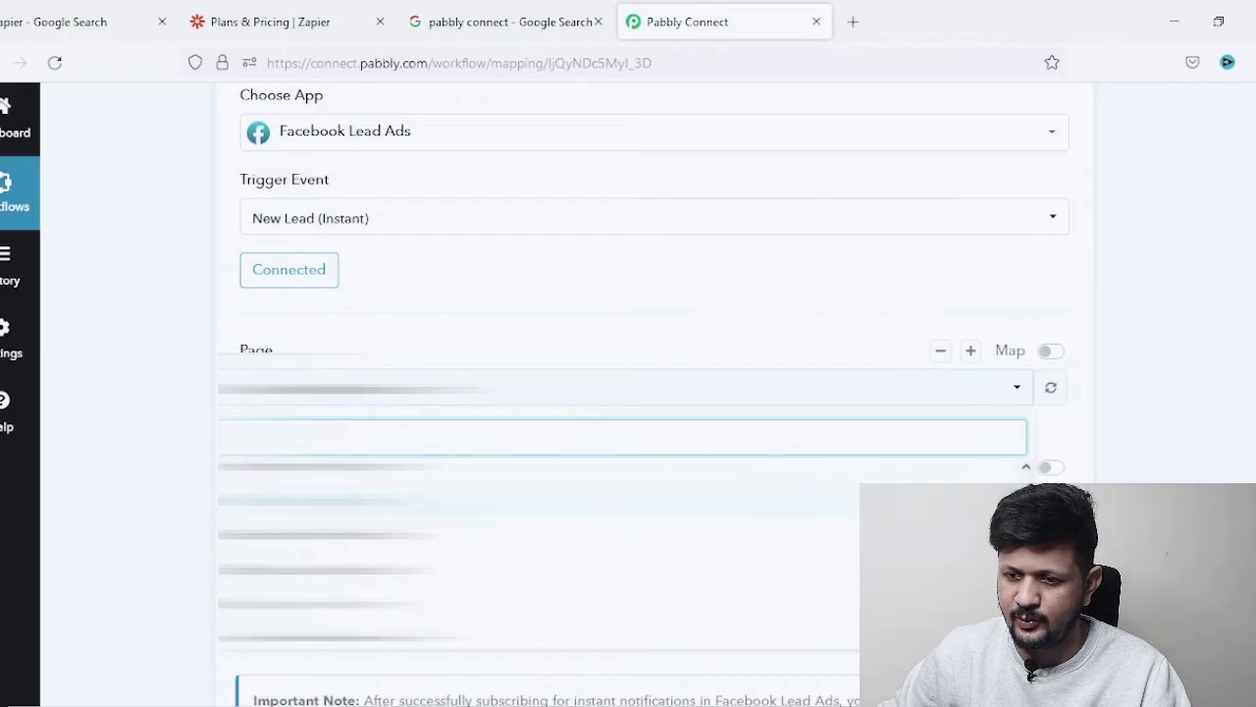
pyautogui.click(519, 465)
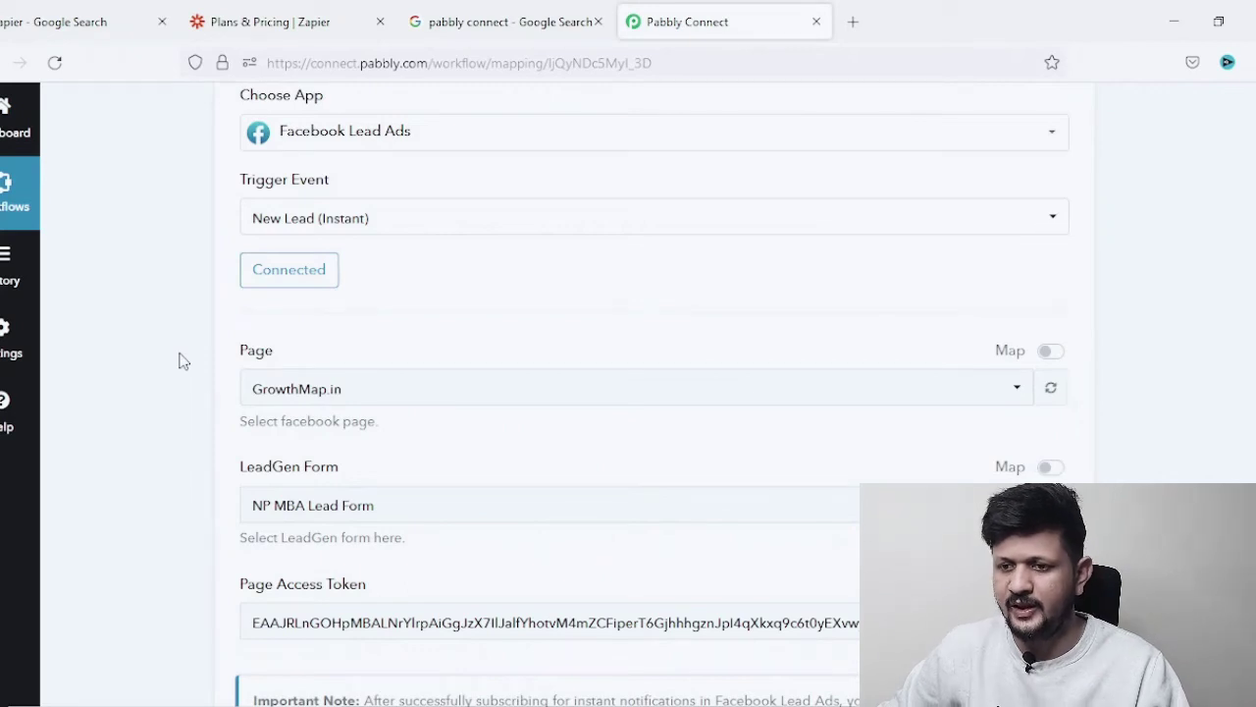
pyautogui.scroll(-2, 179, 361)
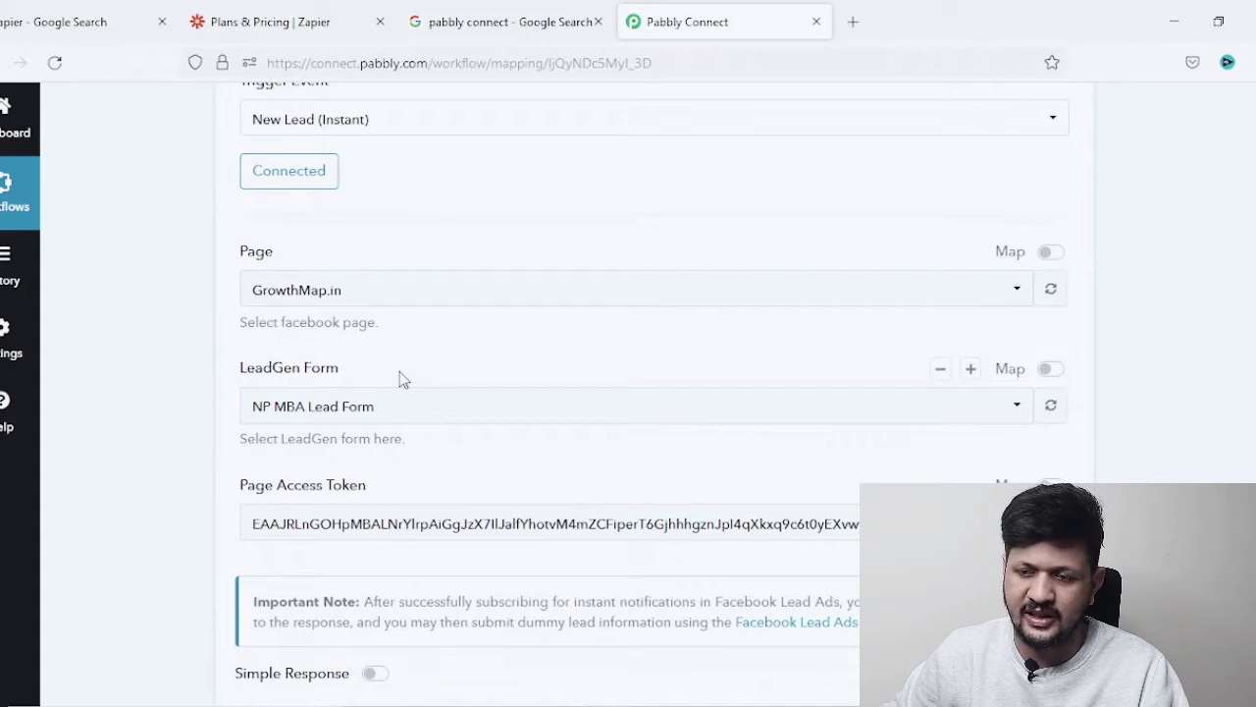
pyautogui.click(419, 414)
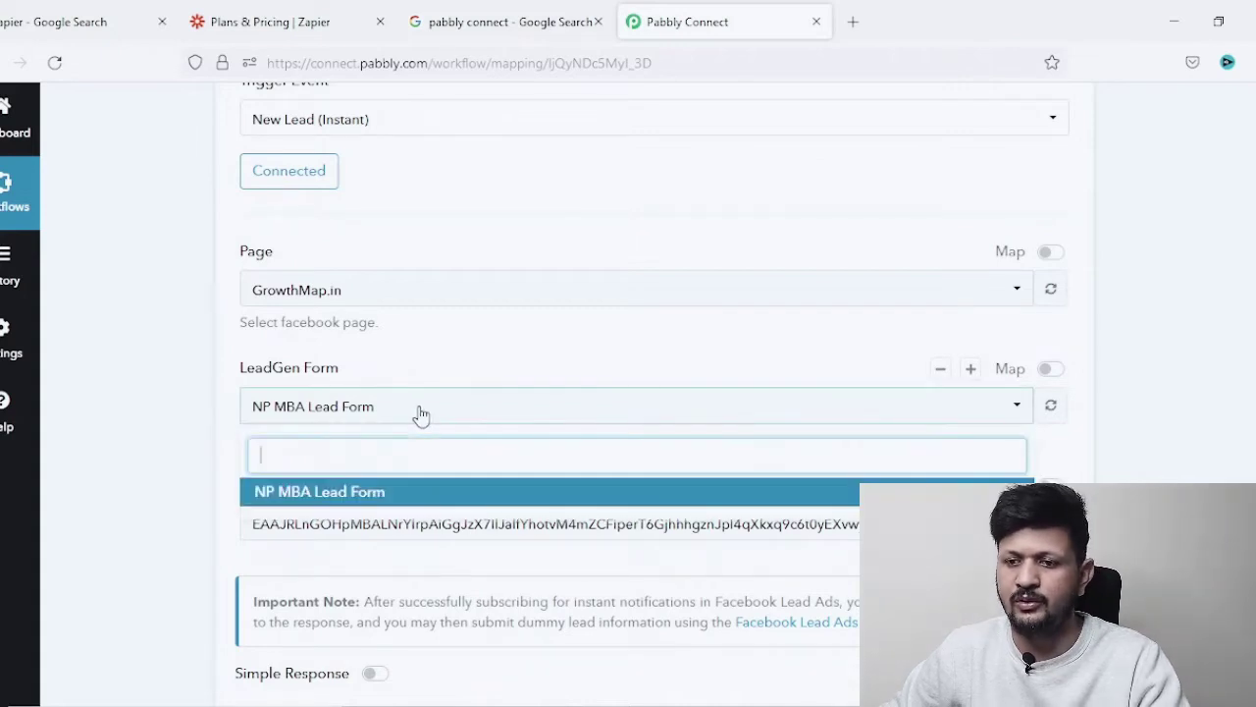
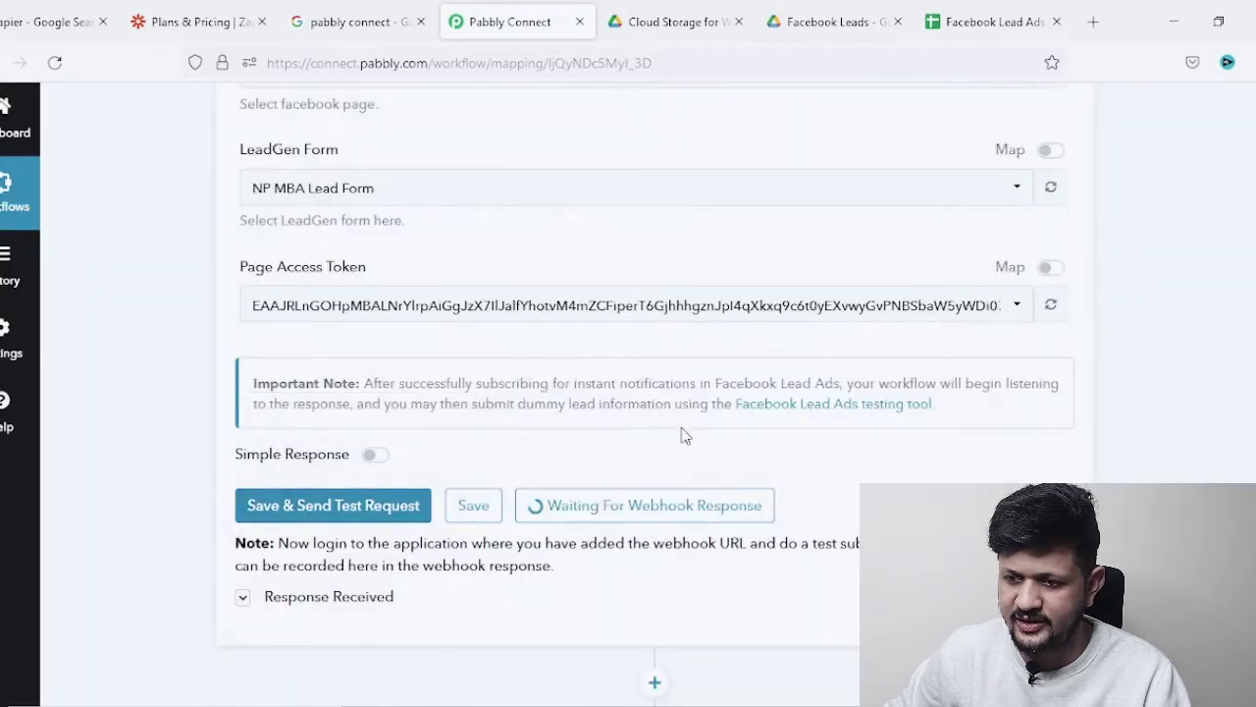
# Open the Facebook Lead Ads testing tool and create a test lead for the NP MBA Lead Form.
pyautogui.click(829, 412)
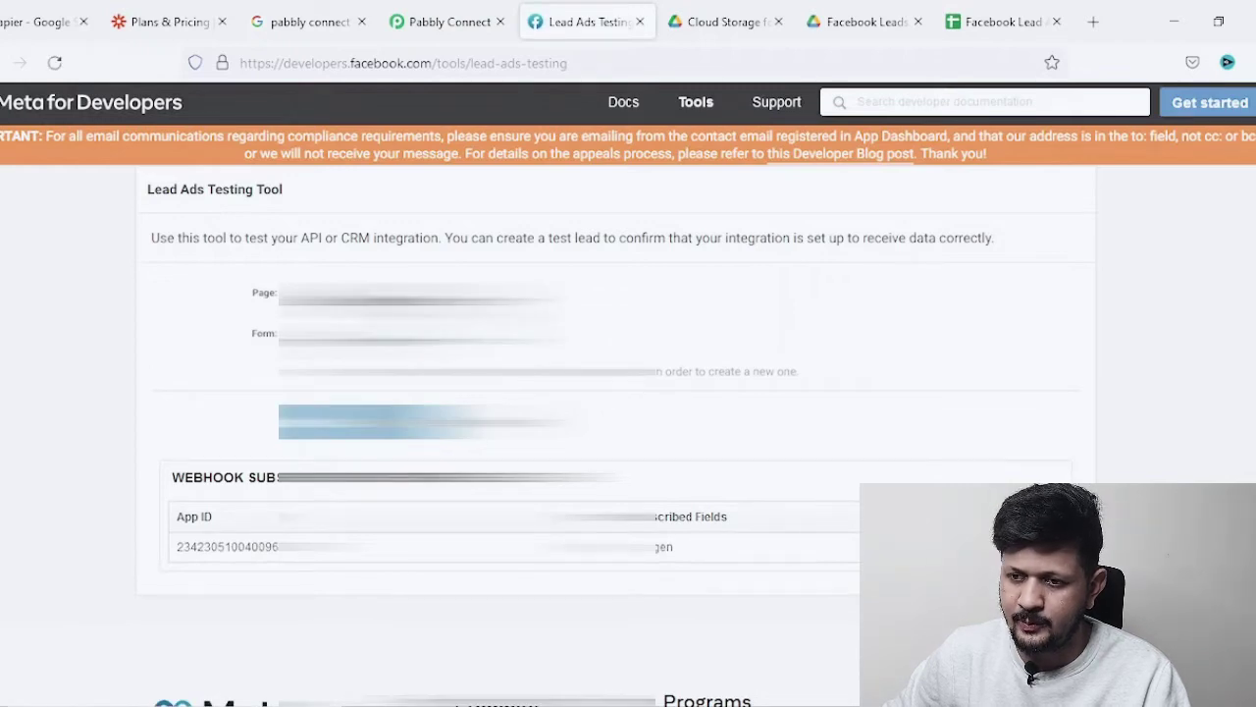
pyautogui.click(422, 334)
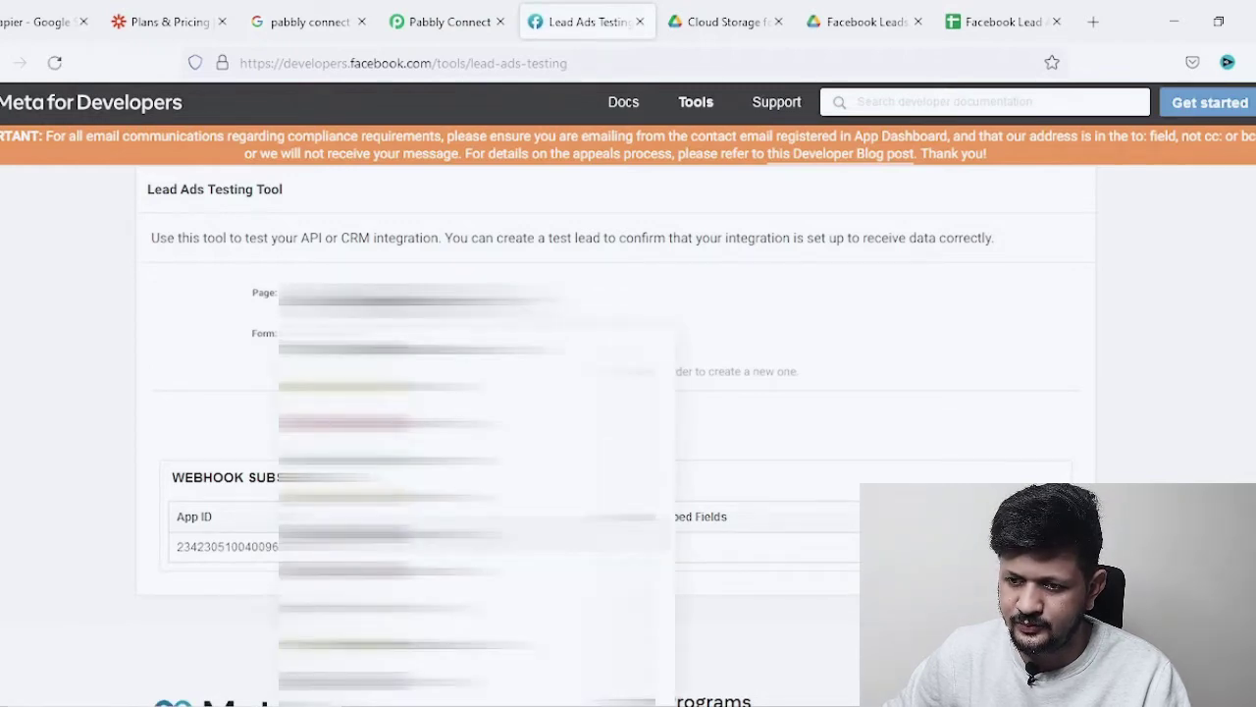
pyautogui.click(441, 538)
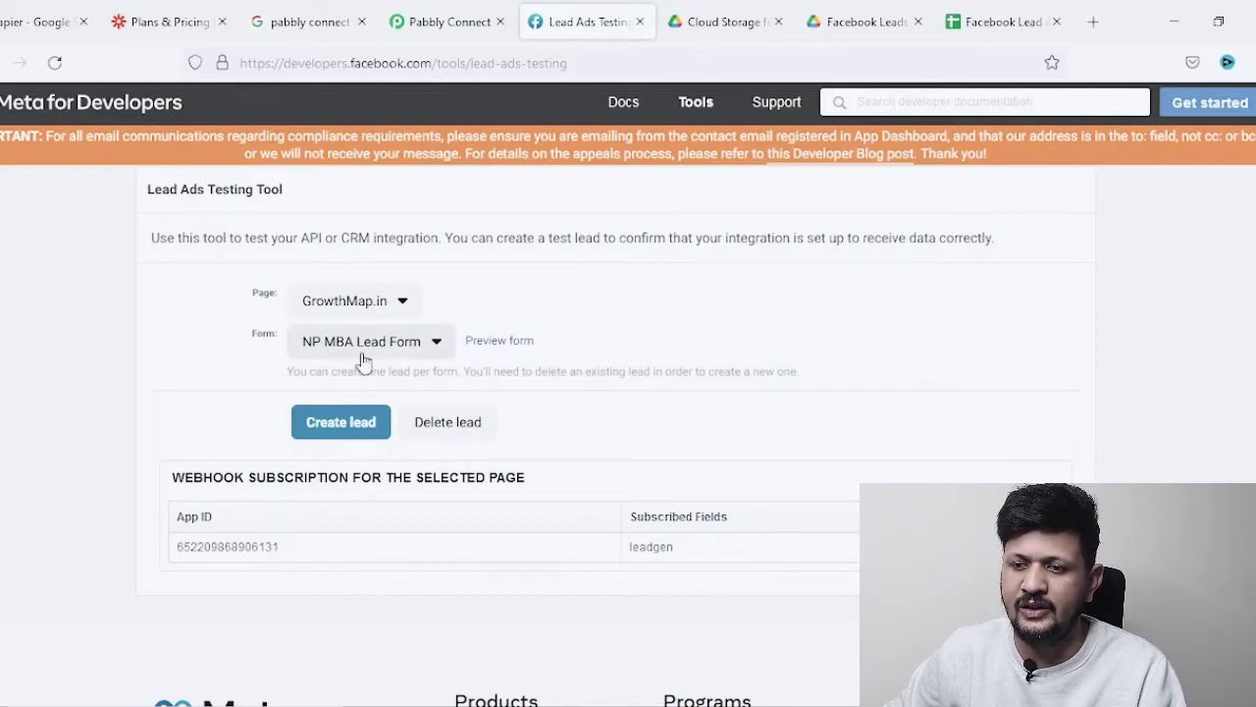
pyautogui.click(341, 429)
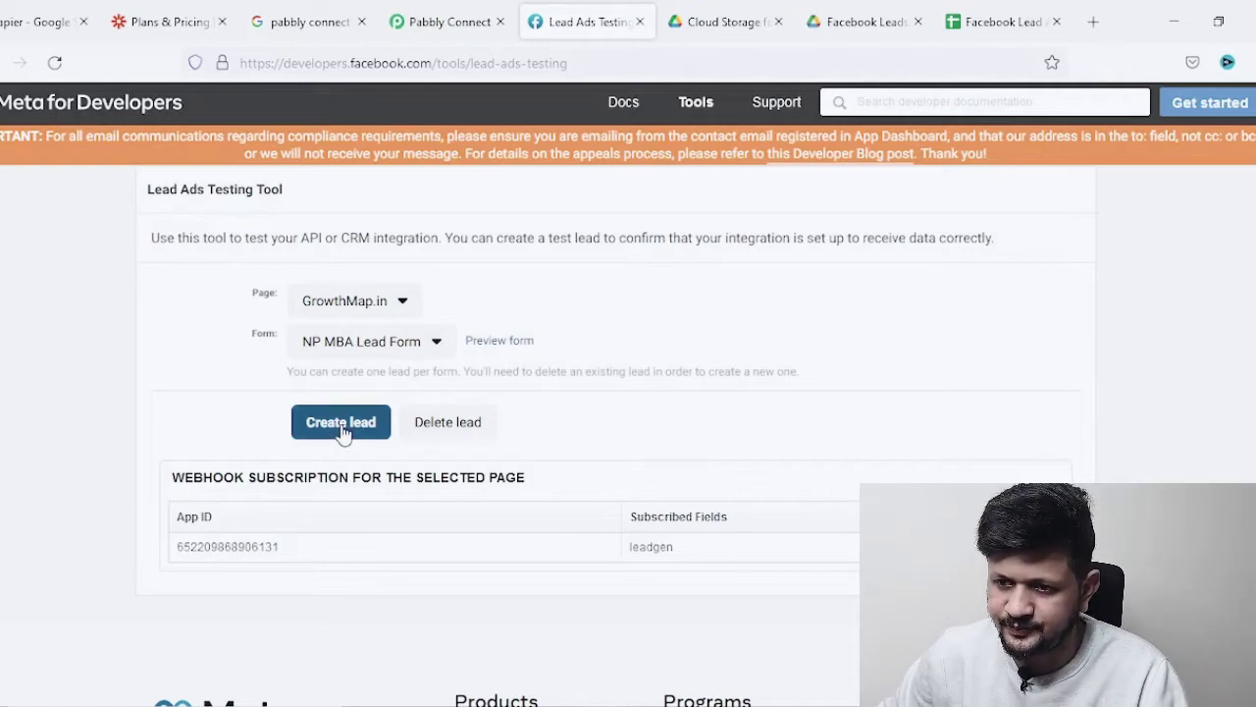
# Return to the Pabbly Connect workflow and examine the labels and values of the trigger's webhook response.
pyautogui.click(451, 22)
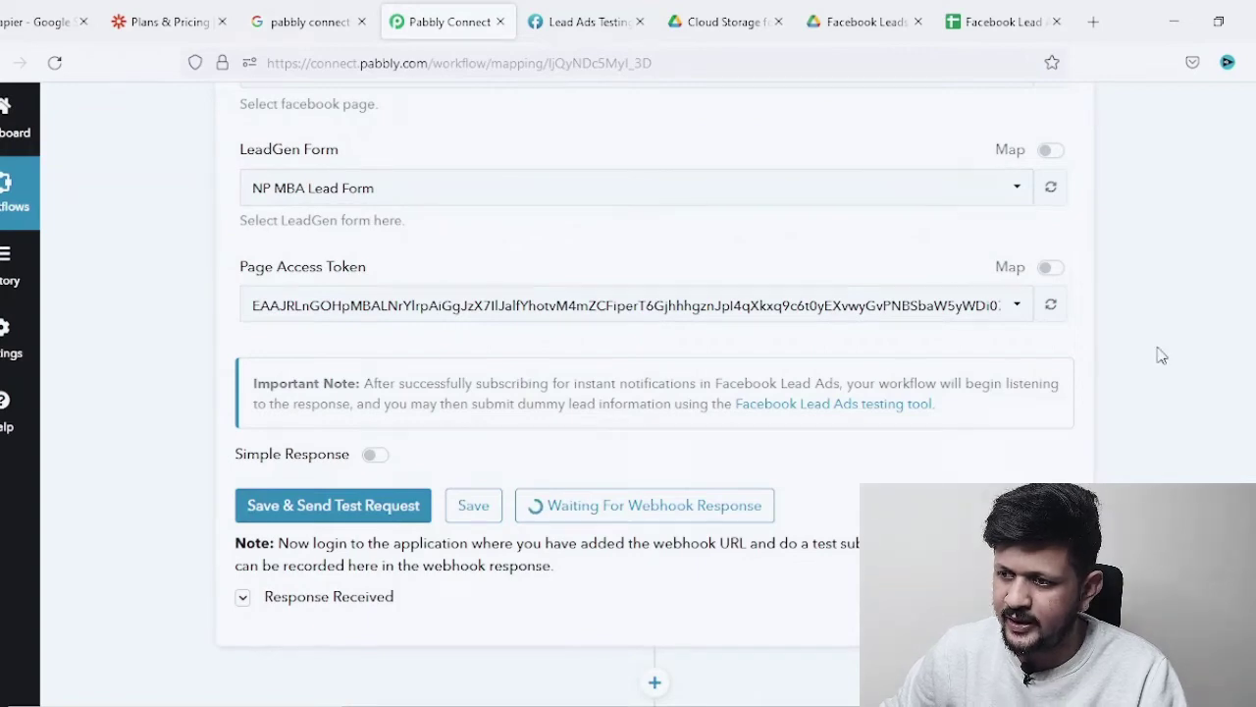
pyautogui.scroll(-3, 1158, 356)
pyautogui.scroll(2, 1158, 356)
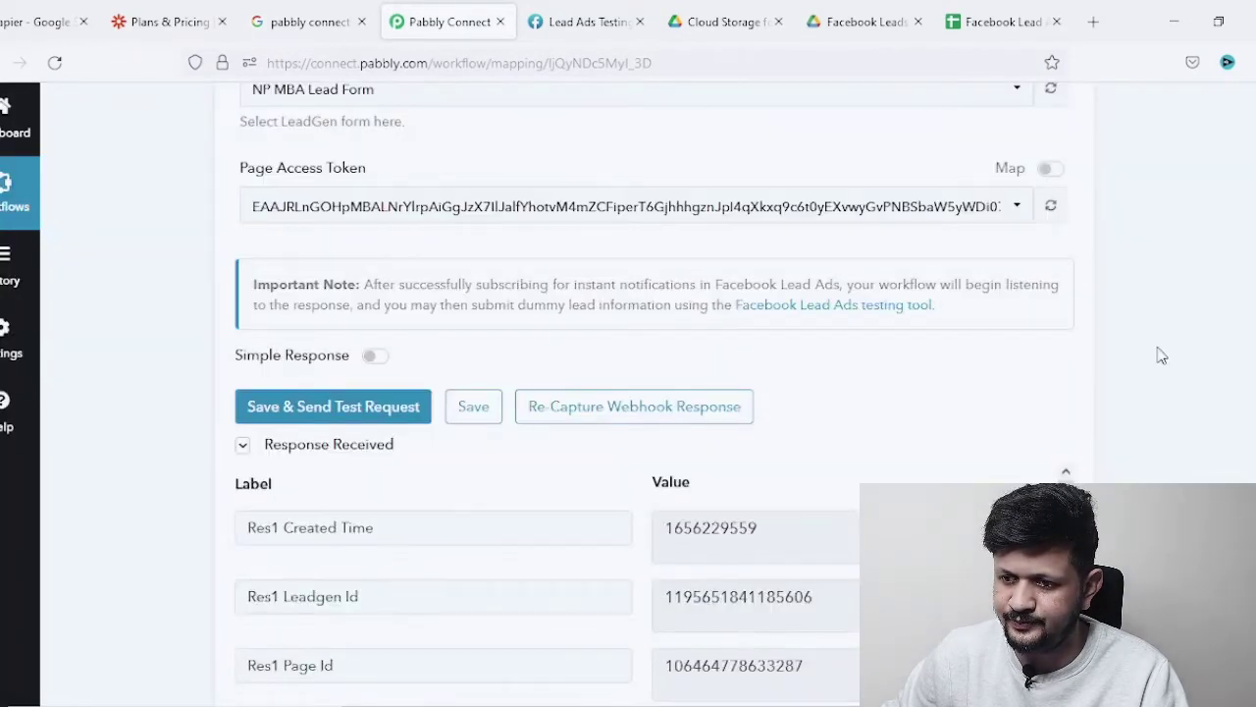
pyautogui.scroll(-2, 771, 257)
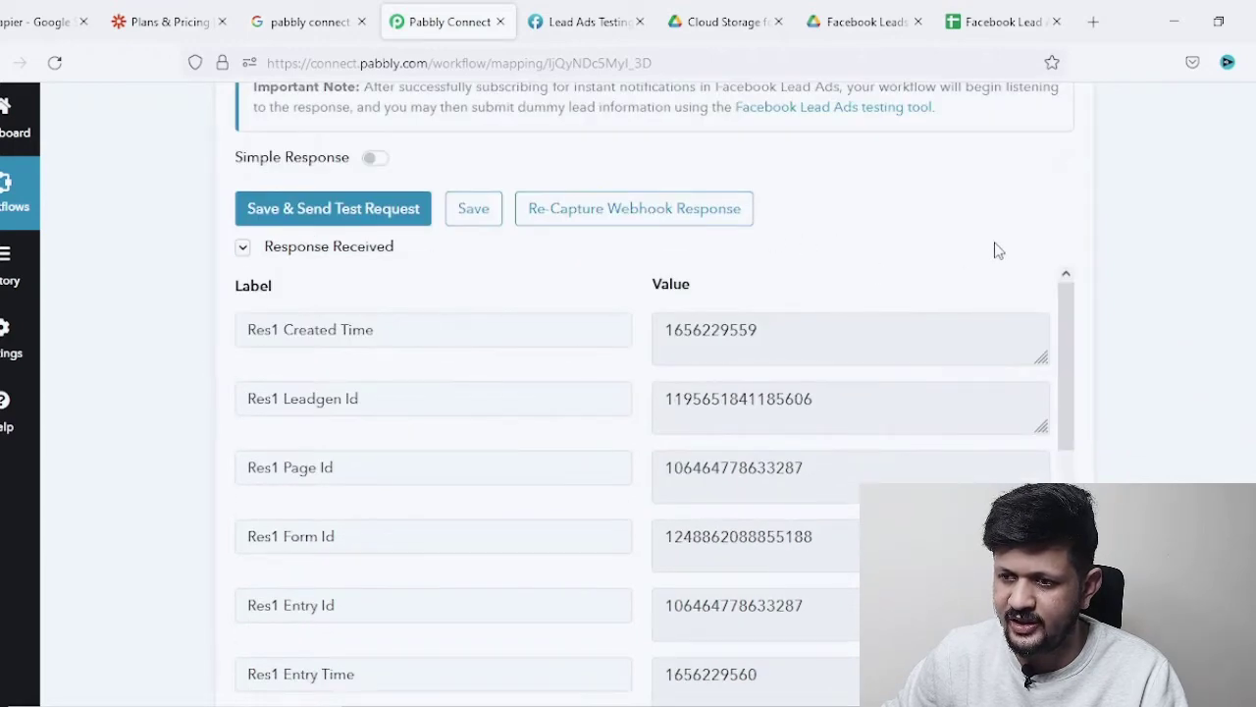
pyautogui.scroll(-3, 996, 247)
pyautogui.scroll(-3, 1177, 239)
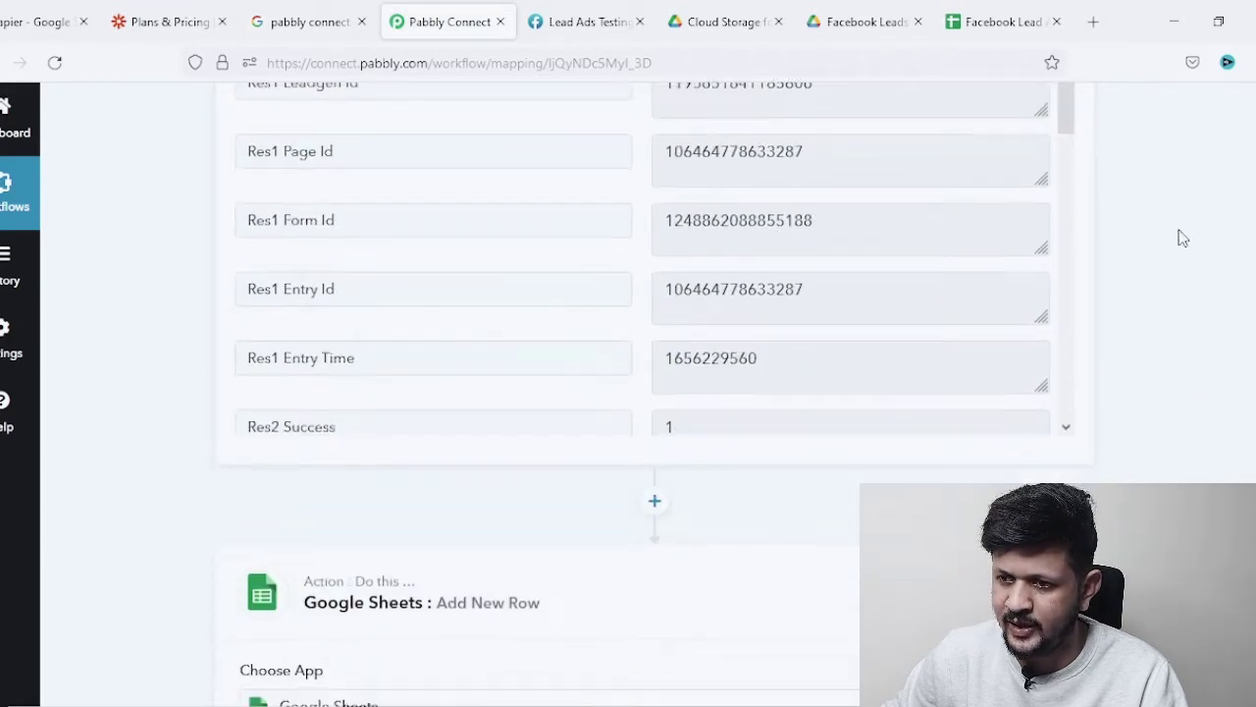
pyautogui.scroll(4, 1178, 238)
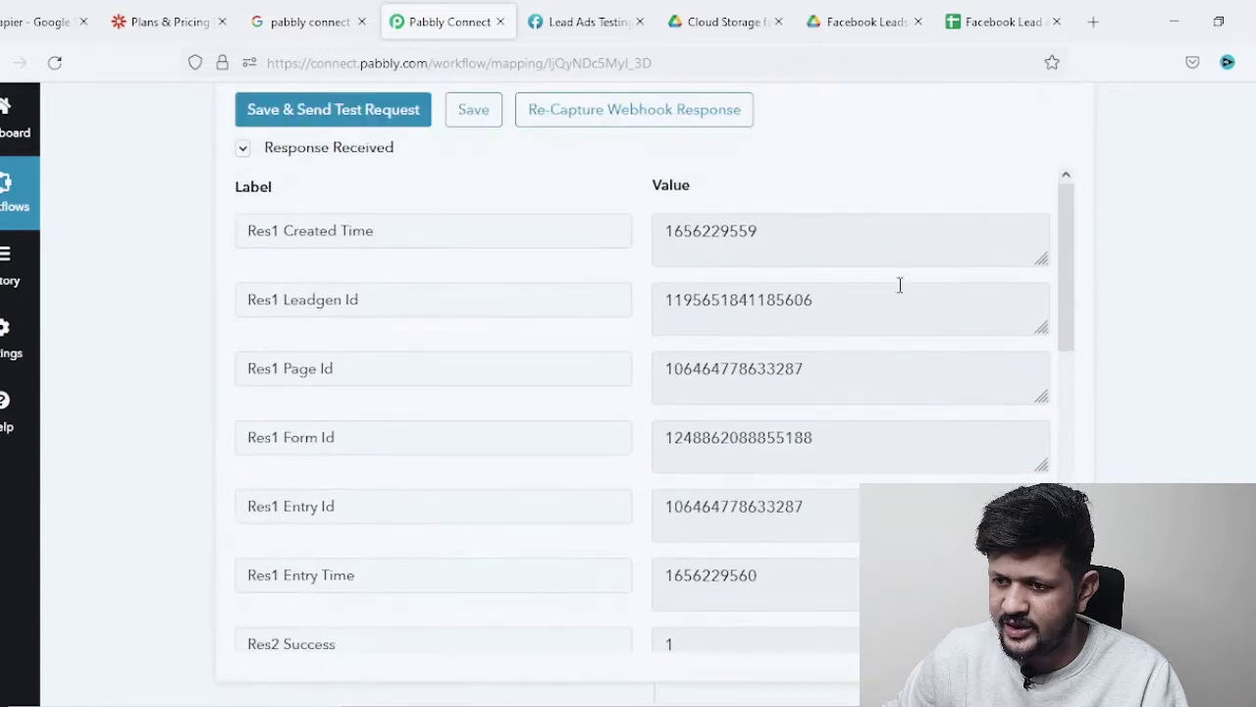
pyautogui.scroll(-4, 897, 283)
pyautogui.scroll(-4, 887, 294)
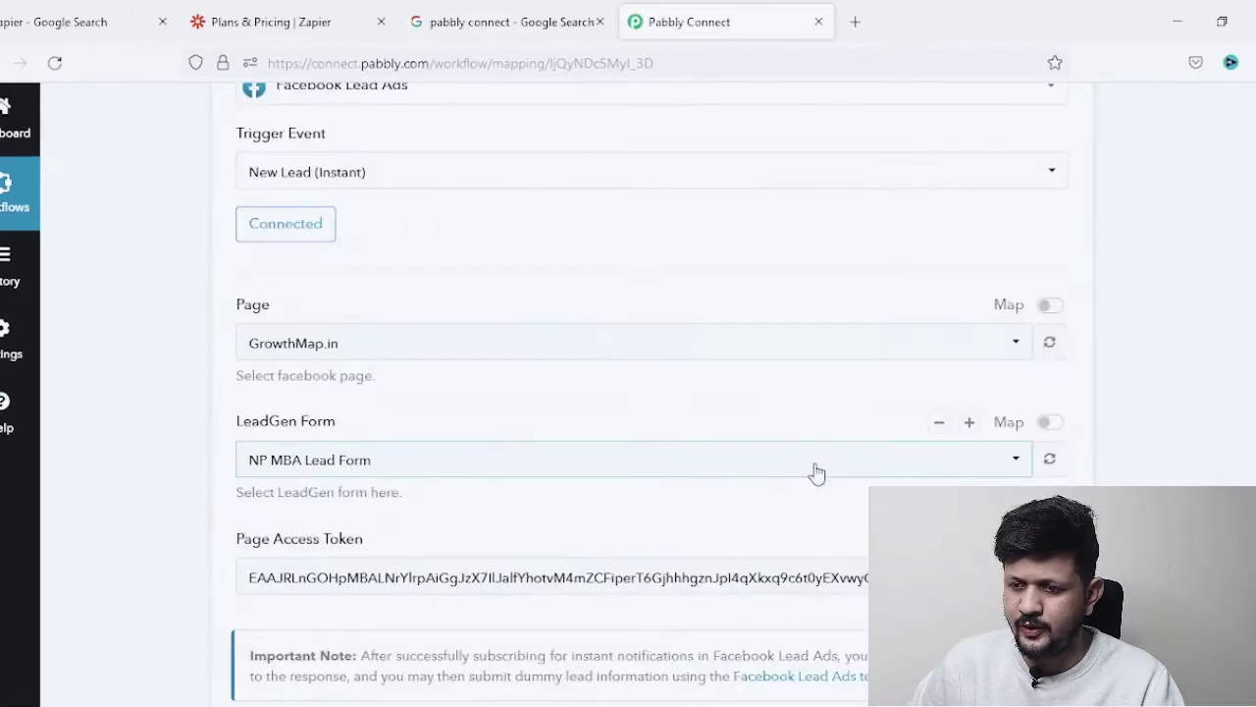
# Add an action step below the Facebook Lead Ads trigger and choose Google Sheets as its app.
pyautogui.scroll(-2, 814, 473)
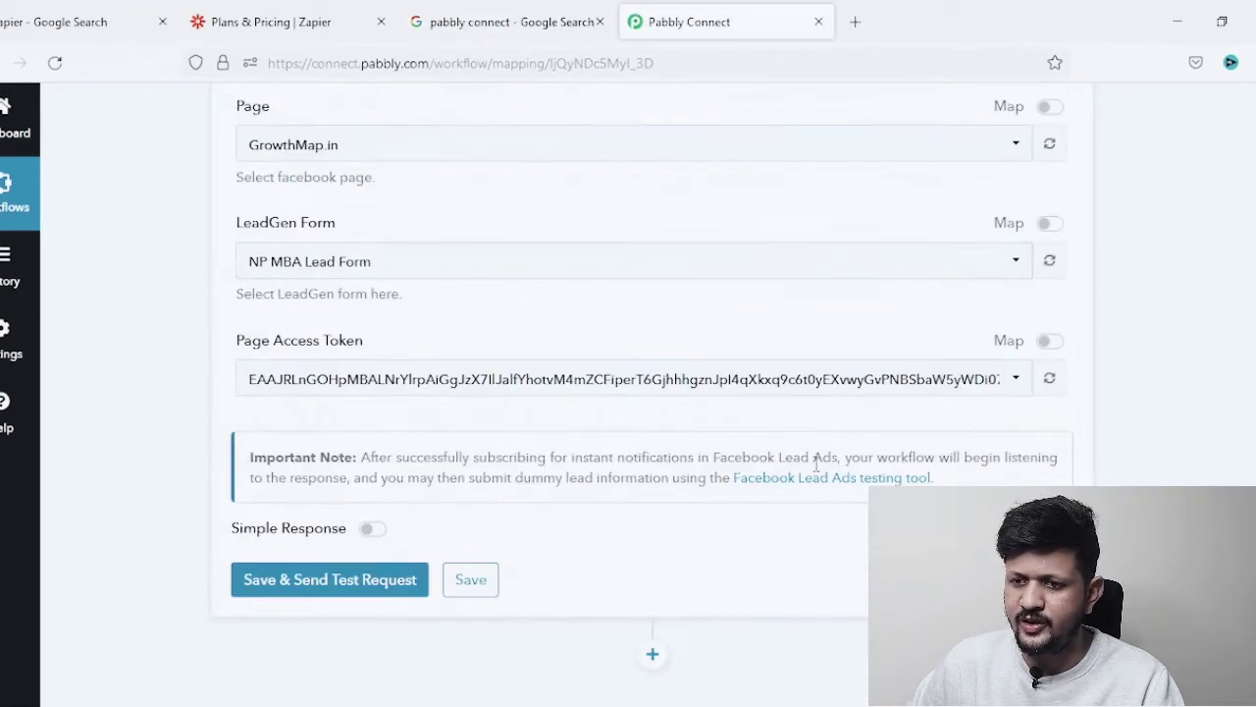
pyautogui.scroll(-1, 817, 472)
pyautogui.click(652, 555)
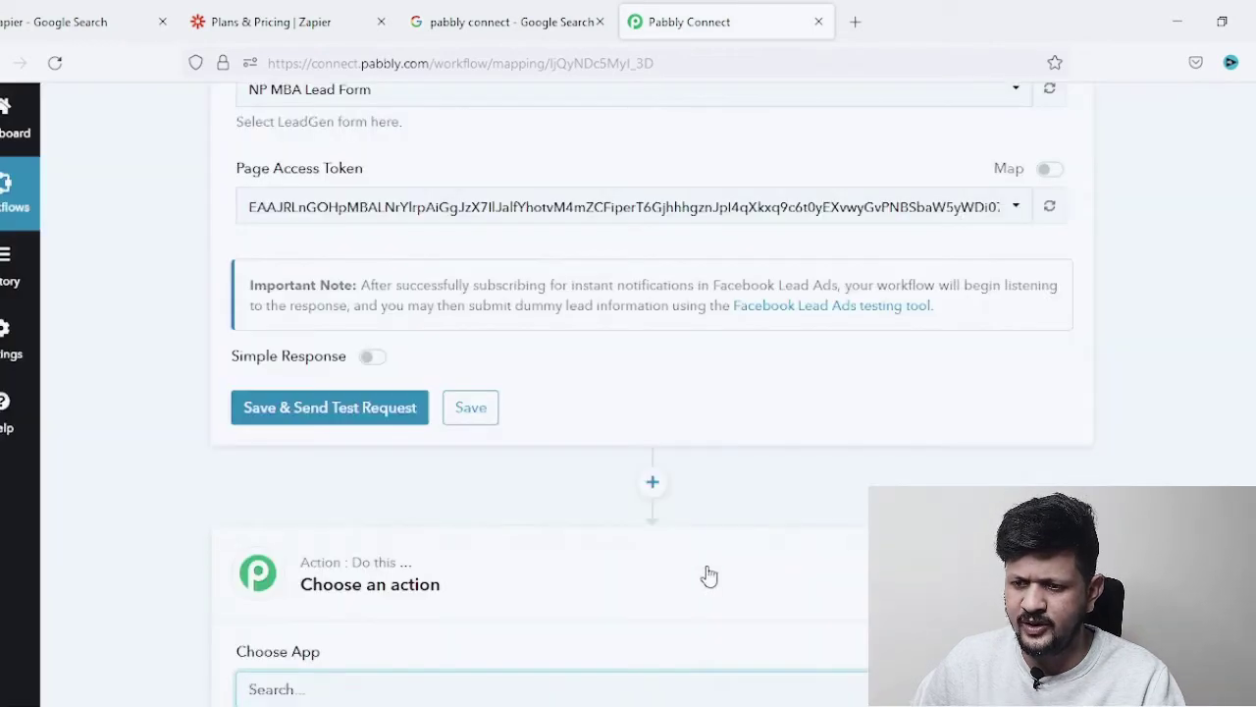
pyautogui.scroll(-1, 699, 608)
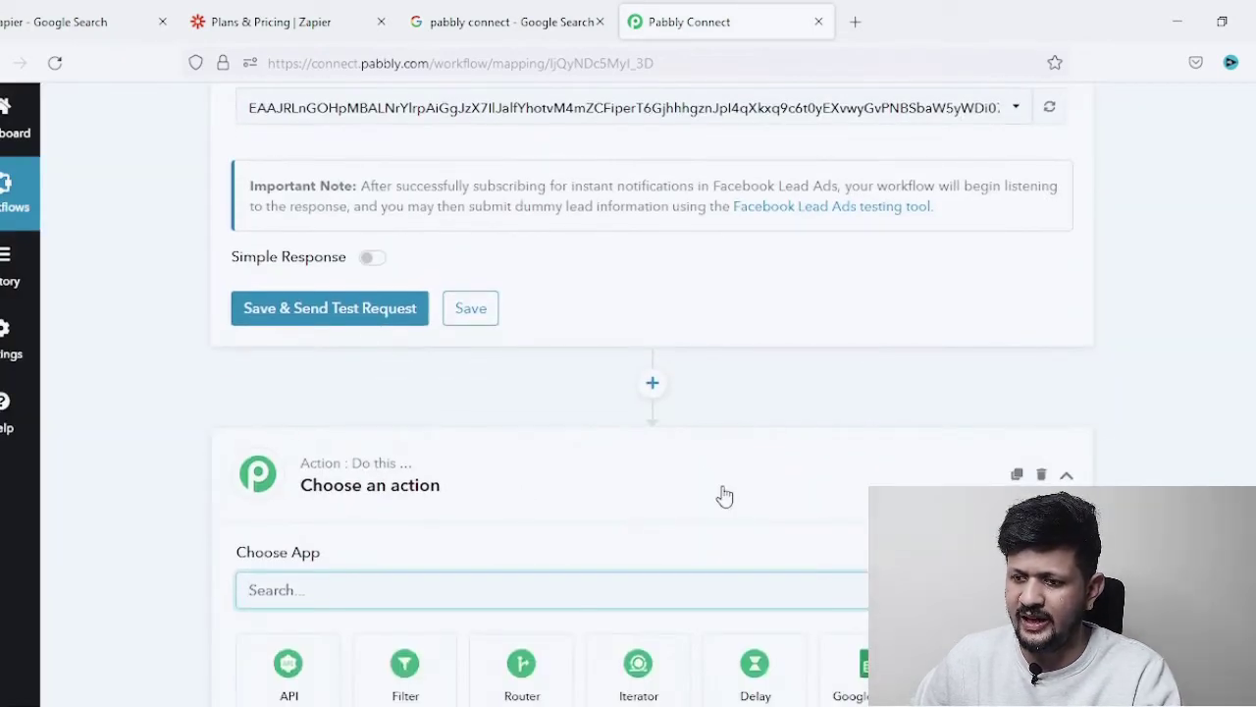
pyautogui.scroll(-2, 724, 496)
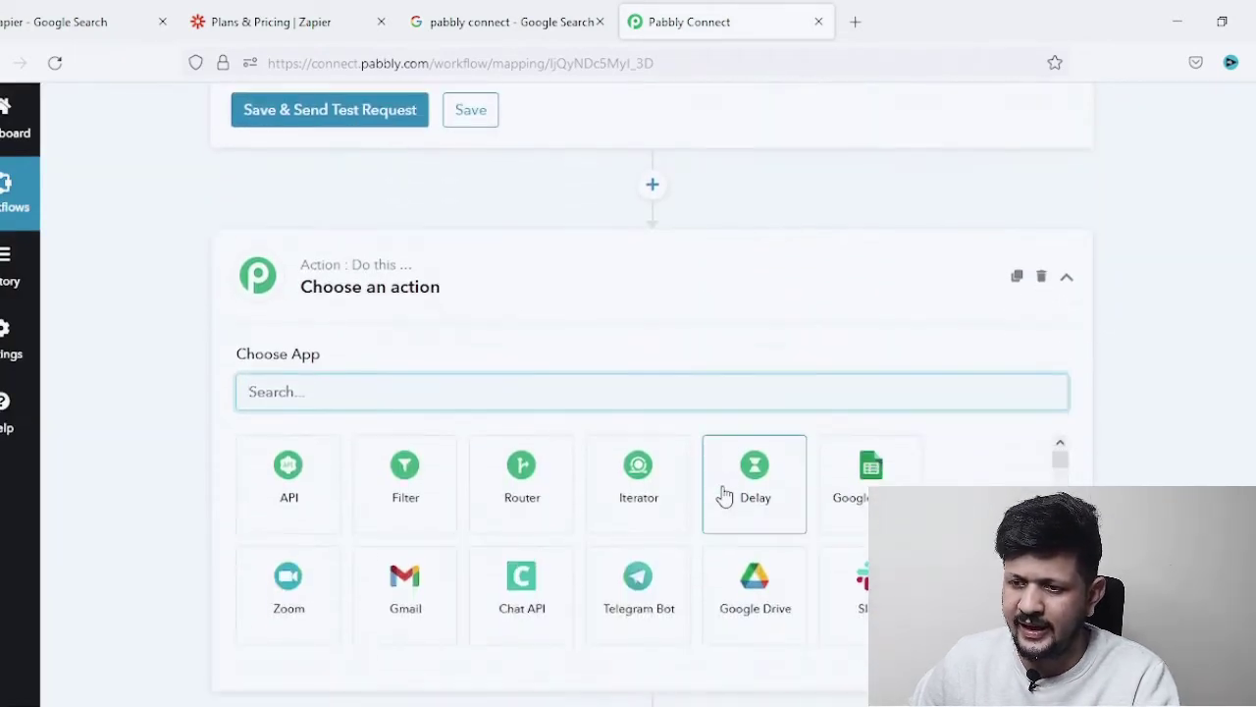
pyautogui.click(437, 388)
pyautogui.write('goo')
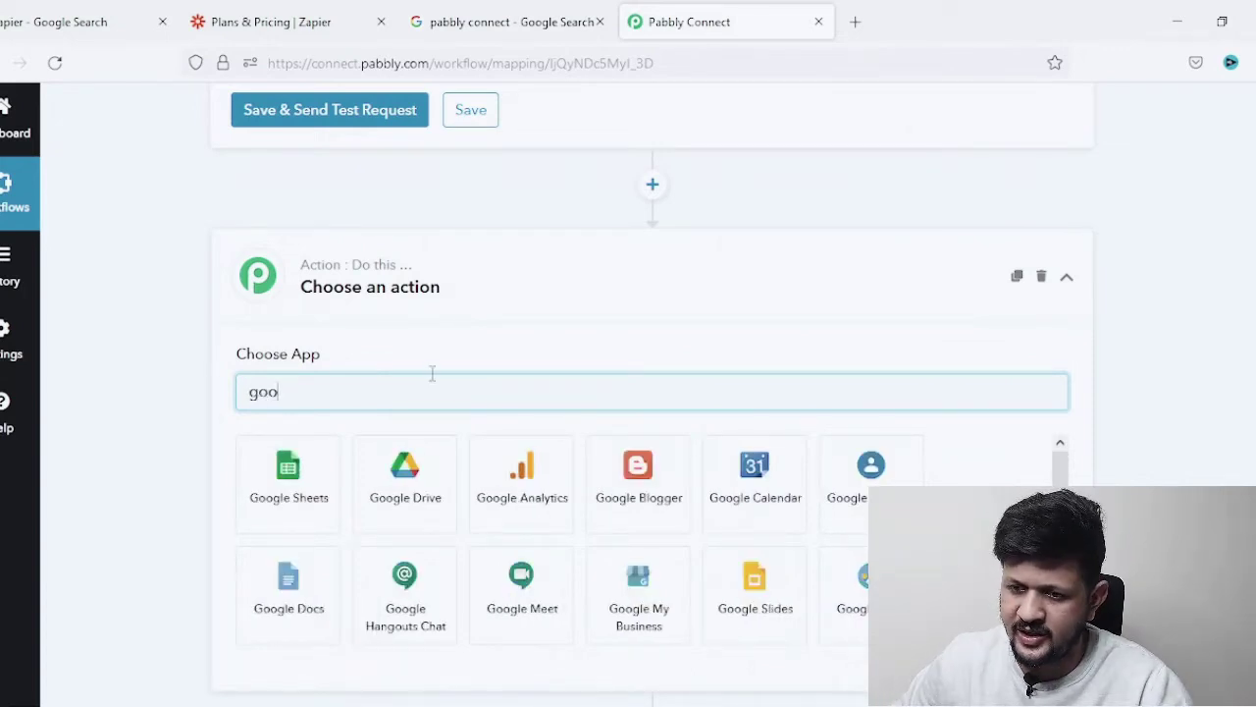
pyautogui.click(294, 488)
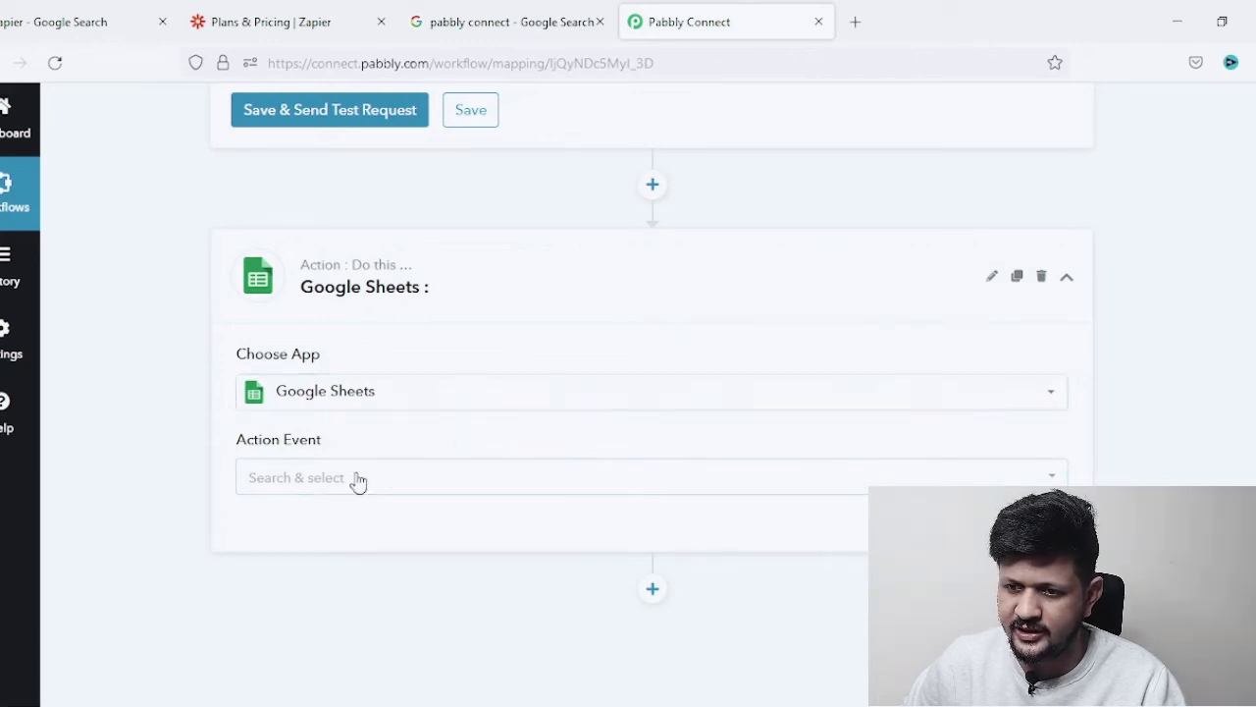
# Set the Google Sheets action event to Add New Row and open its account connection settings with the option for a new connection.
pyautogui.click(422, 487)
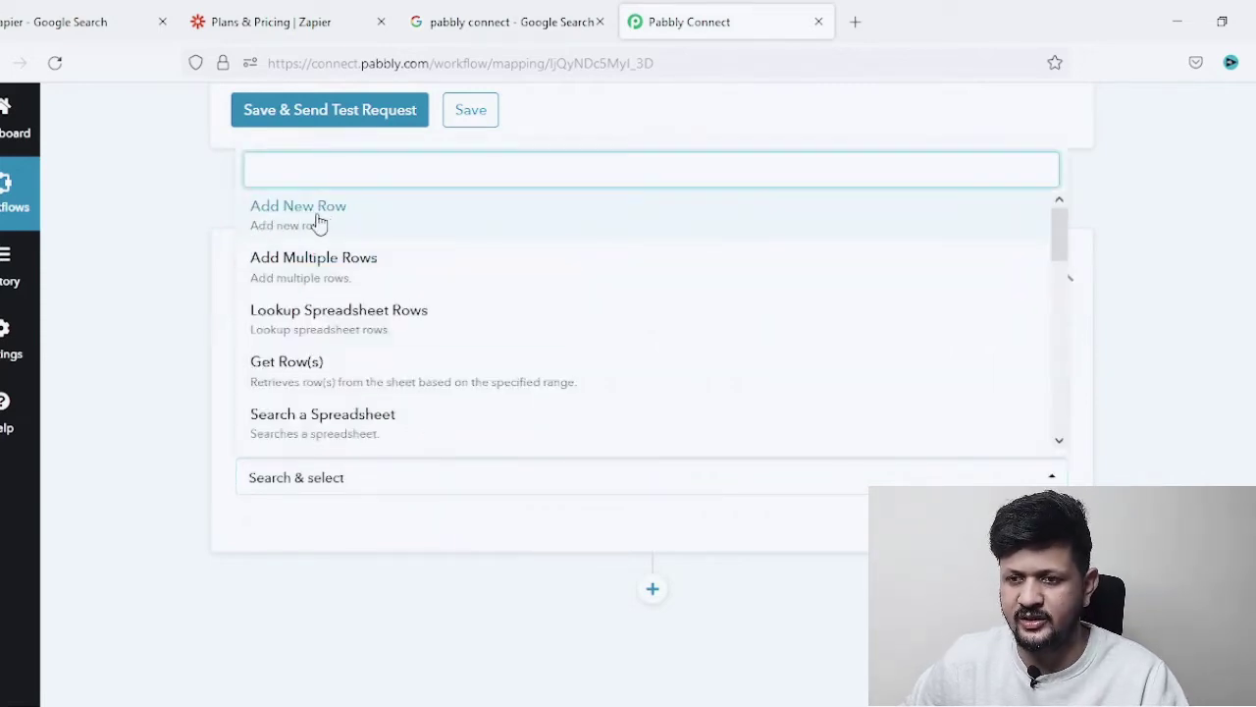
pyautogui.scroll(-5, 319, 283)
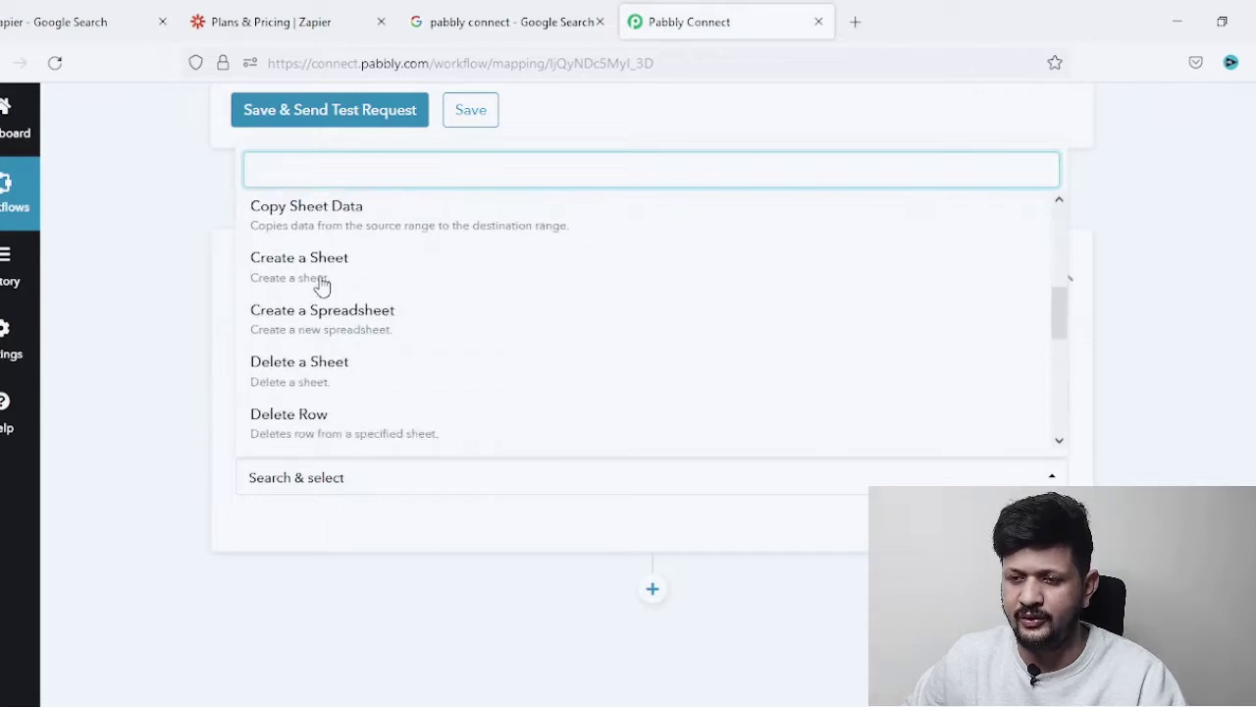
pyautogui.scroll(5, 321, 284)
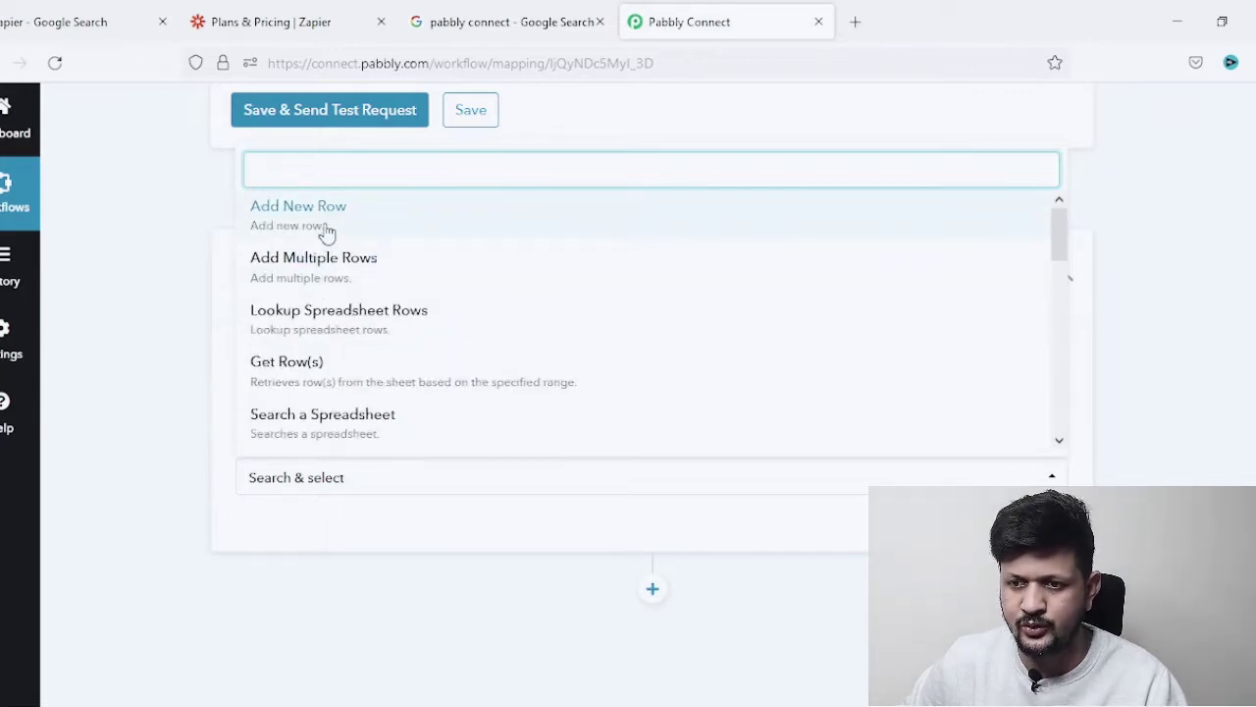
pyautogui.click(327, 233)
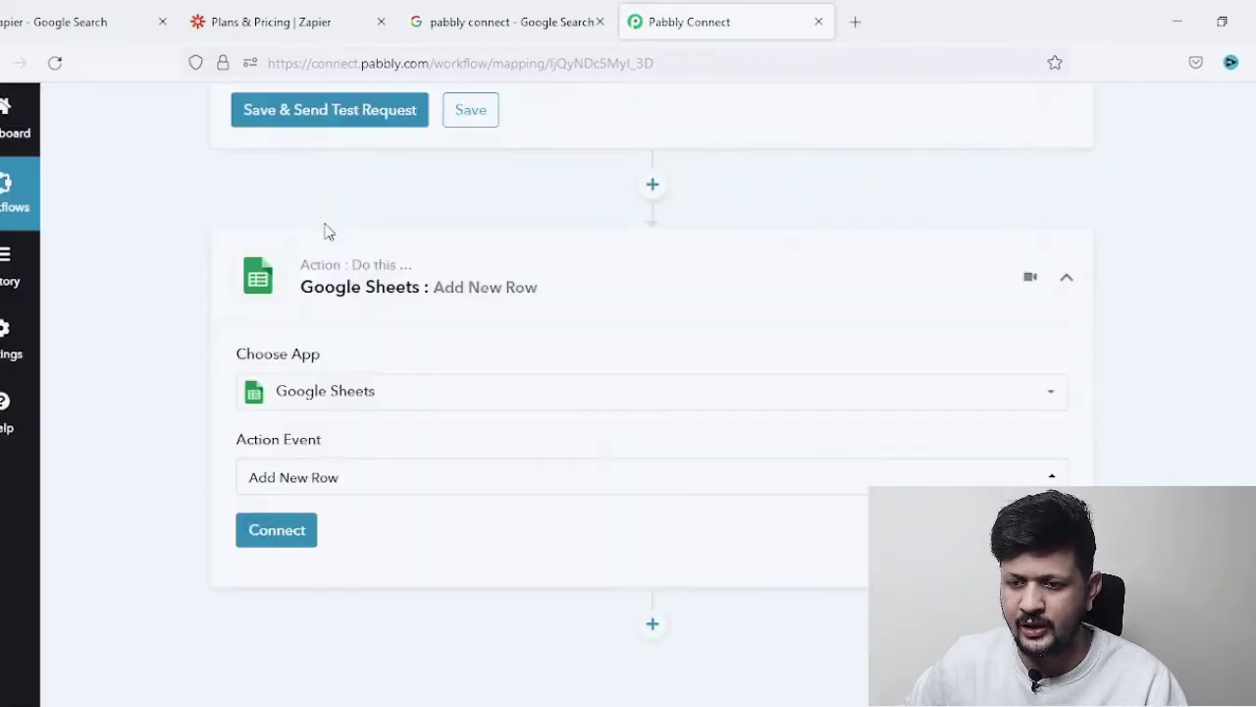
pyautogui.click(285, 534)
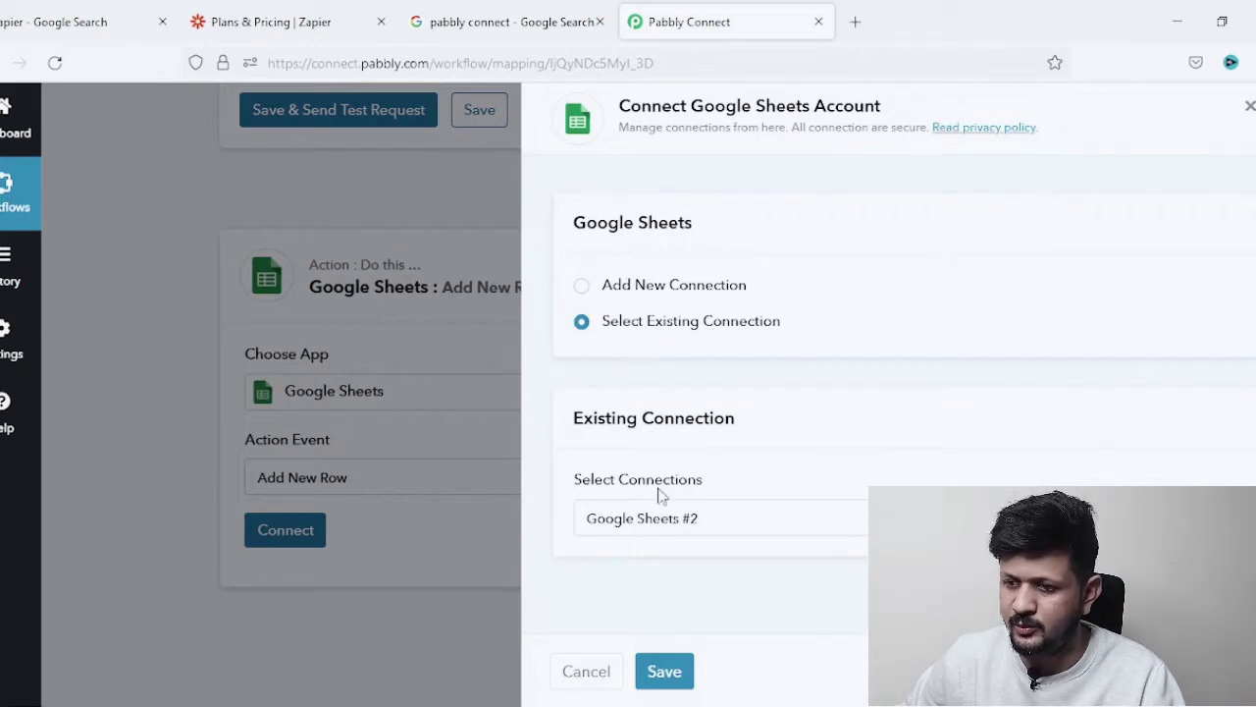
pyautogui.click(584, 288)
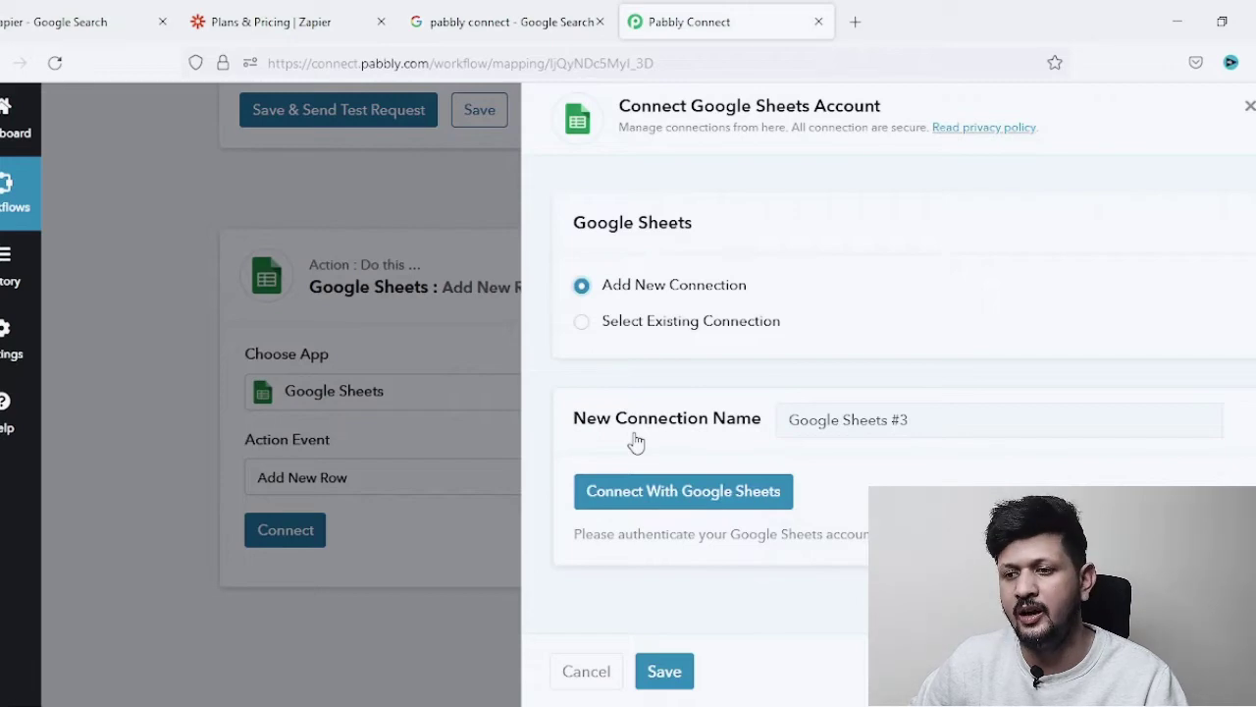
# Search the web for google drive in a new browser tab and open My Drive in Google Drive.
pyautogui.click(855, 22)
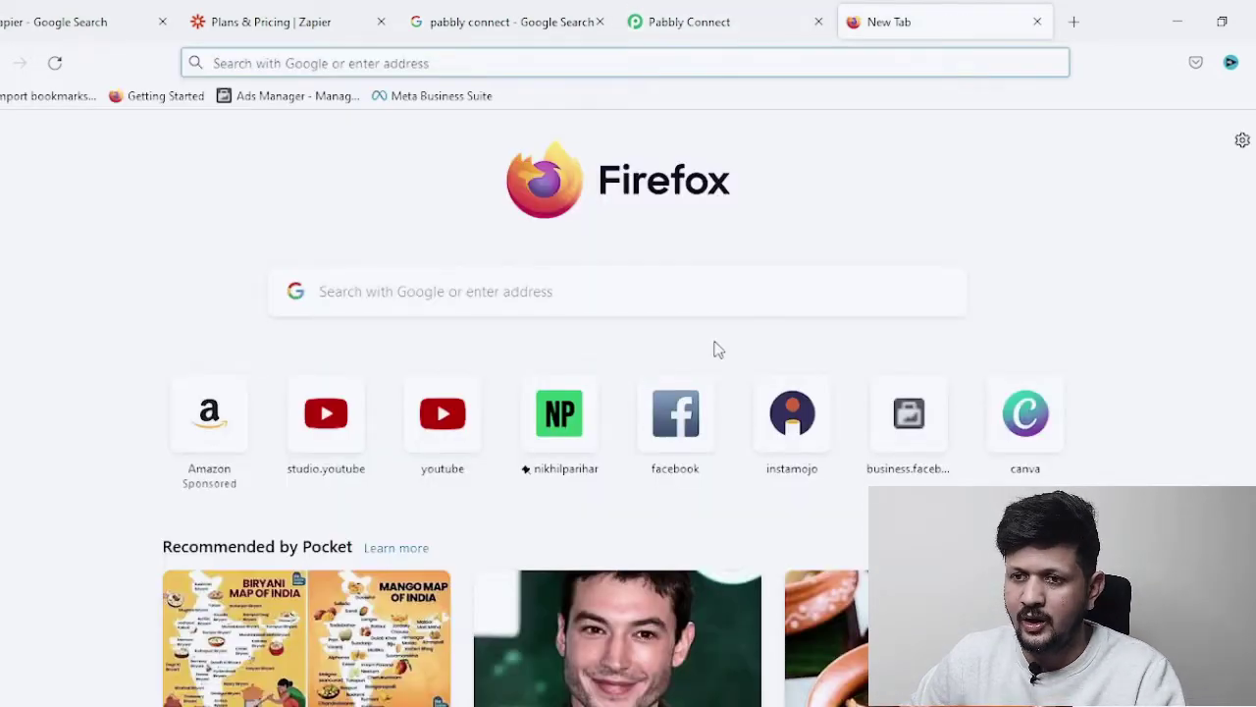
pyautogui.write('google')
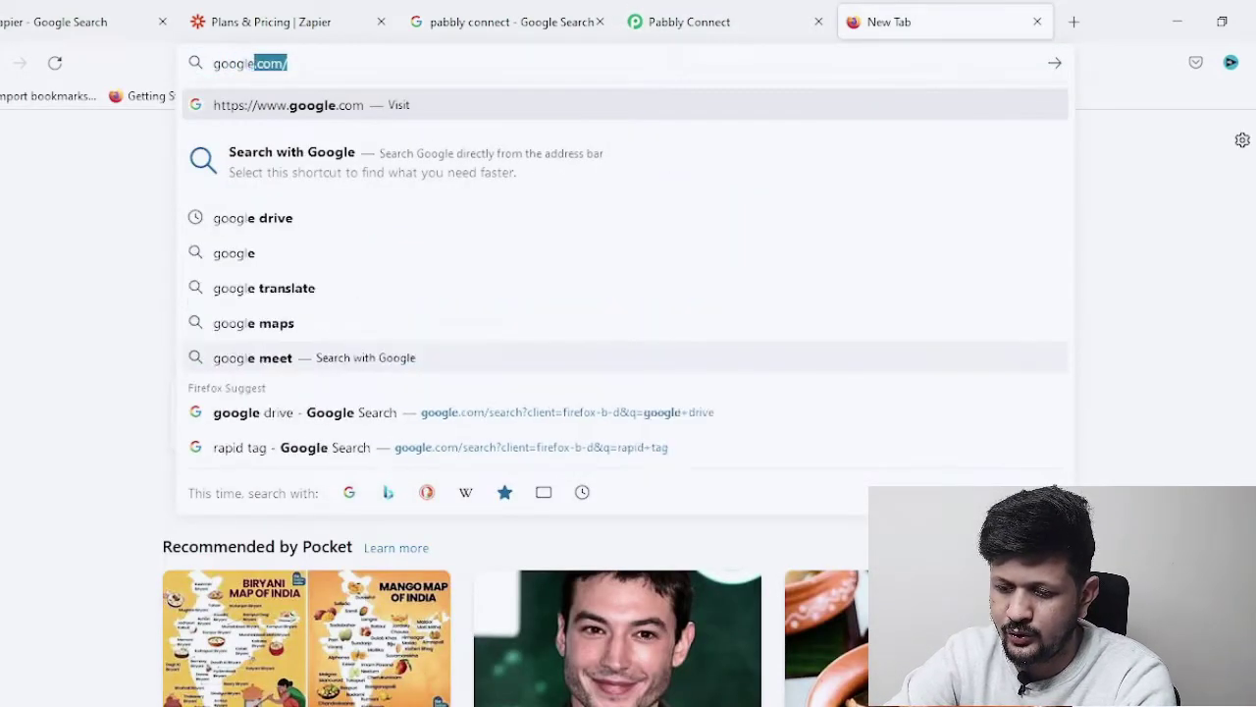
pyautogui.write(' drive')
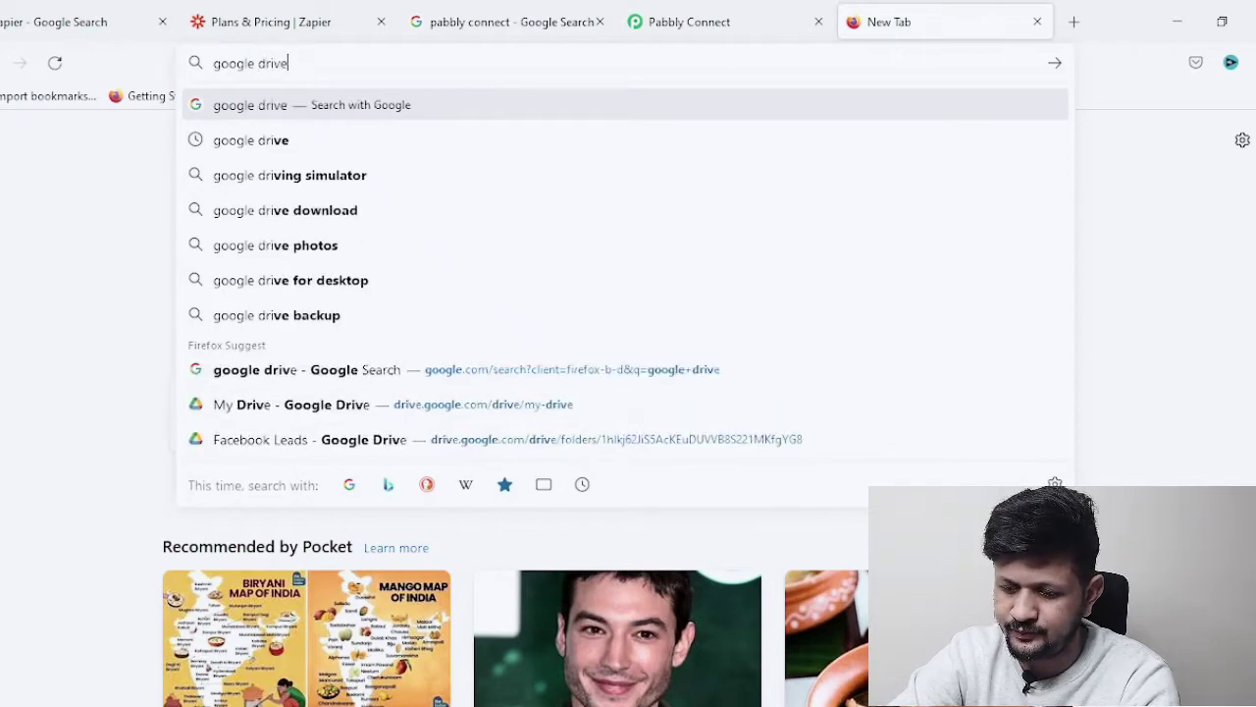
pyautogui.press('Return')
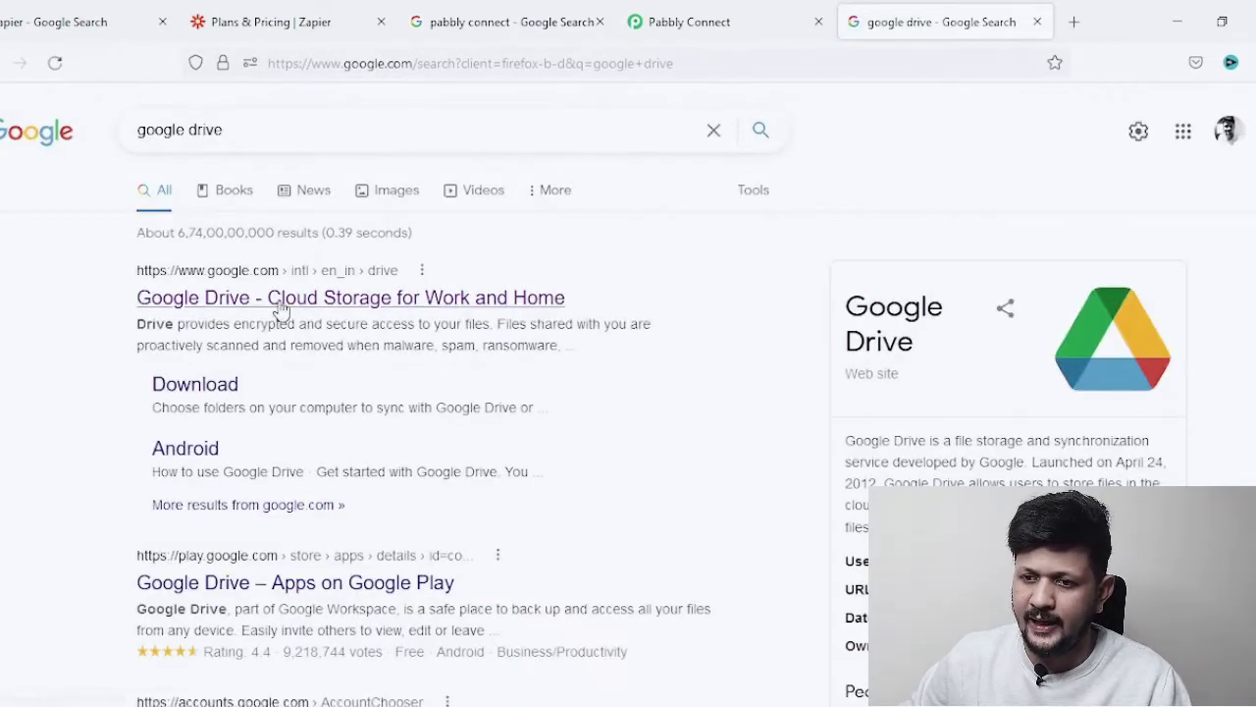
pyautogui.click(282, 299)
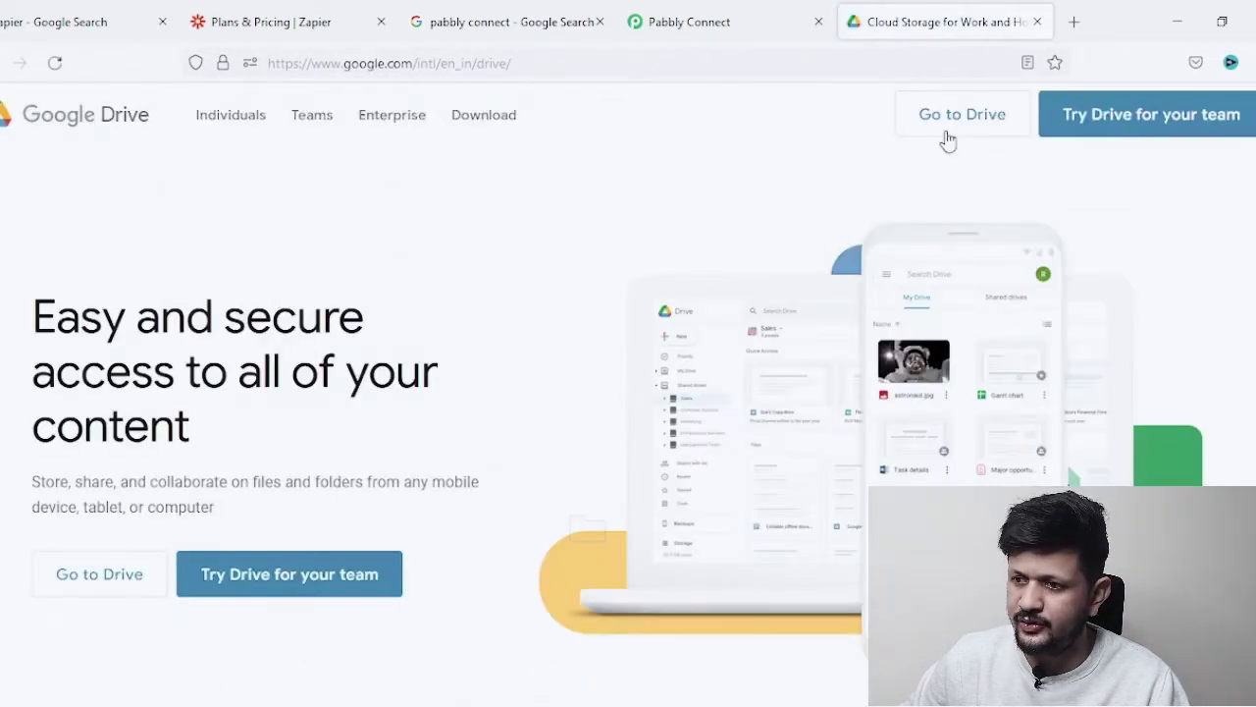
pyautogui.click(945, 135)
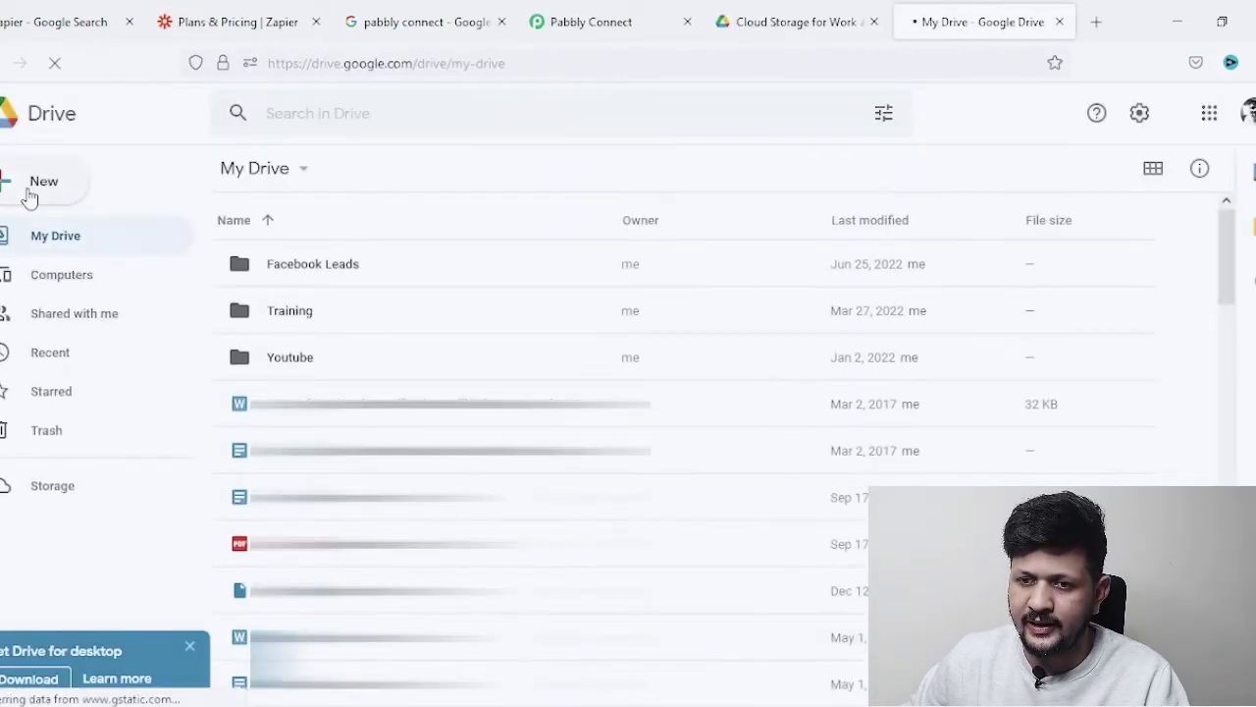
pyautogui.click(27, 192)
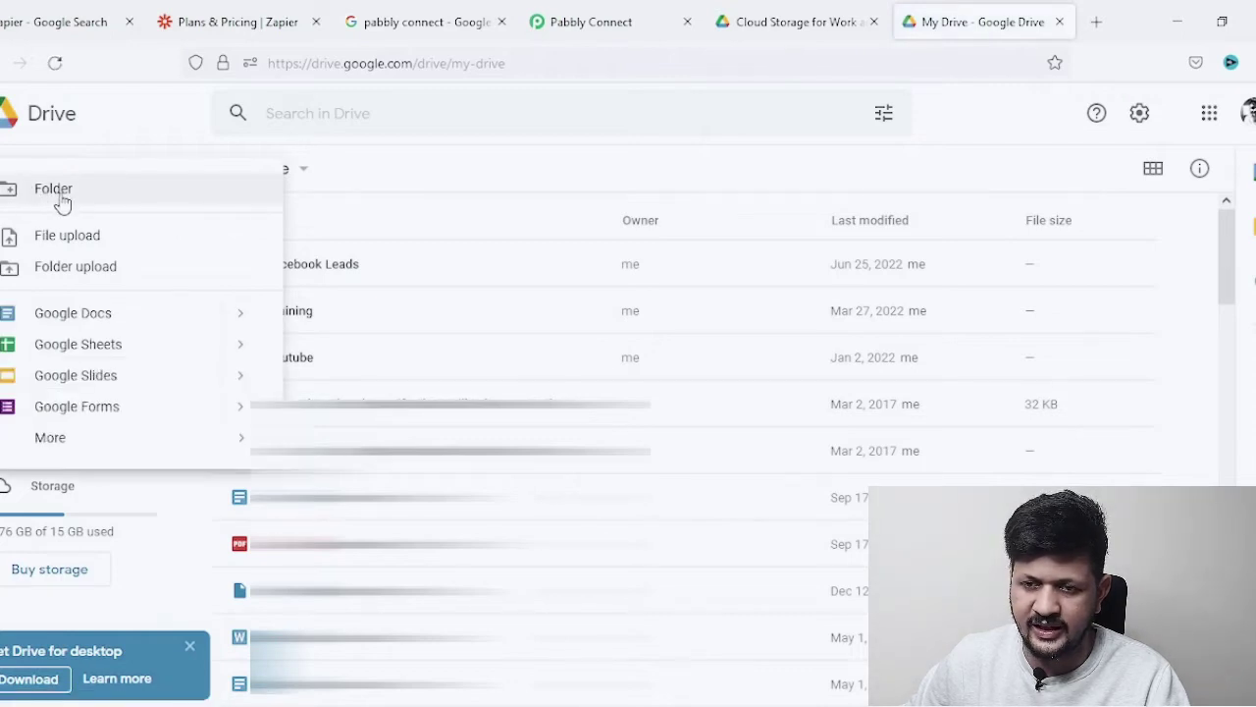
pyautogui.click(116, 206)
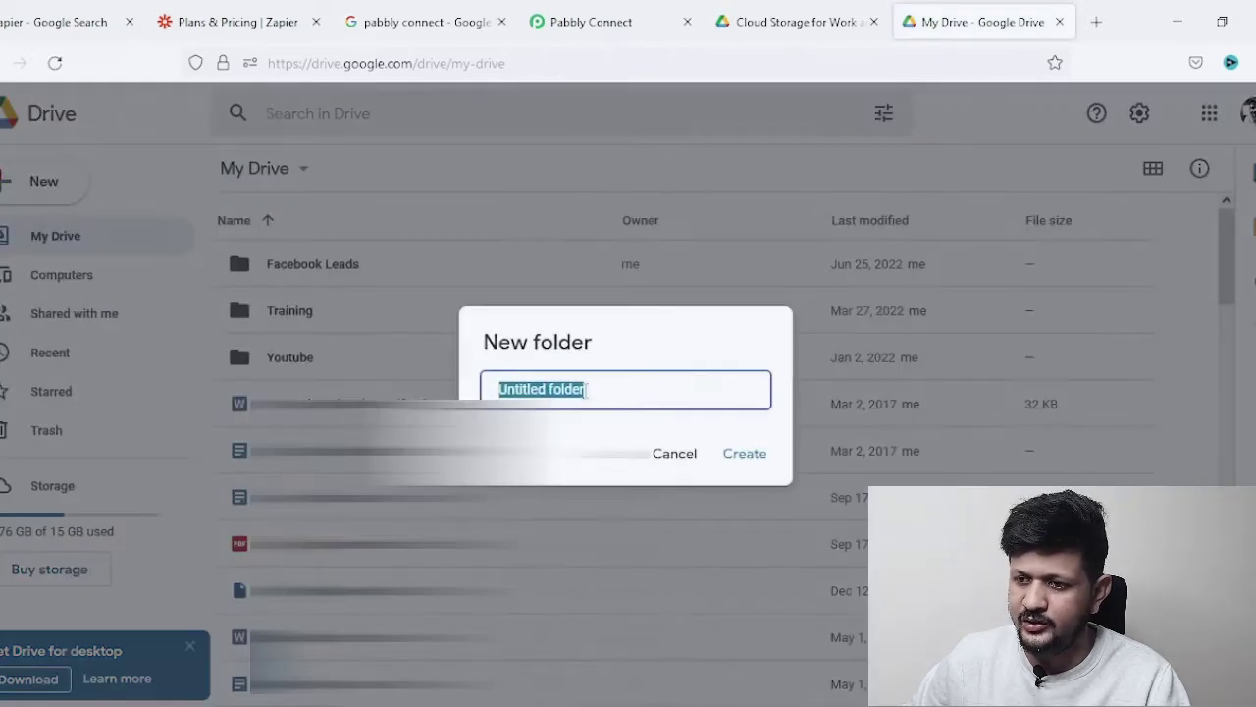
pyautogui.click(675, 455)
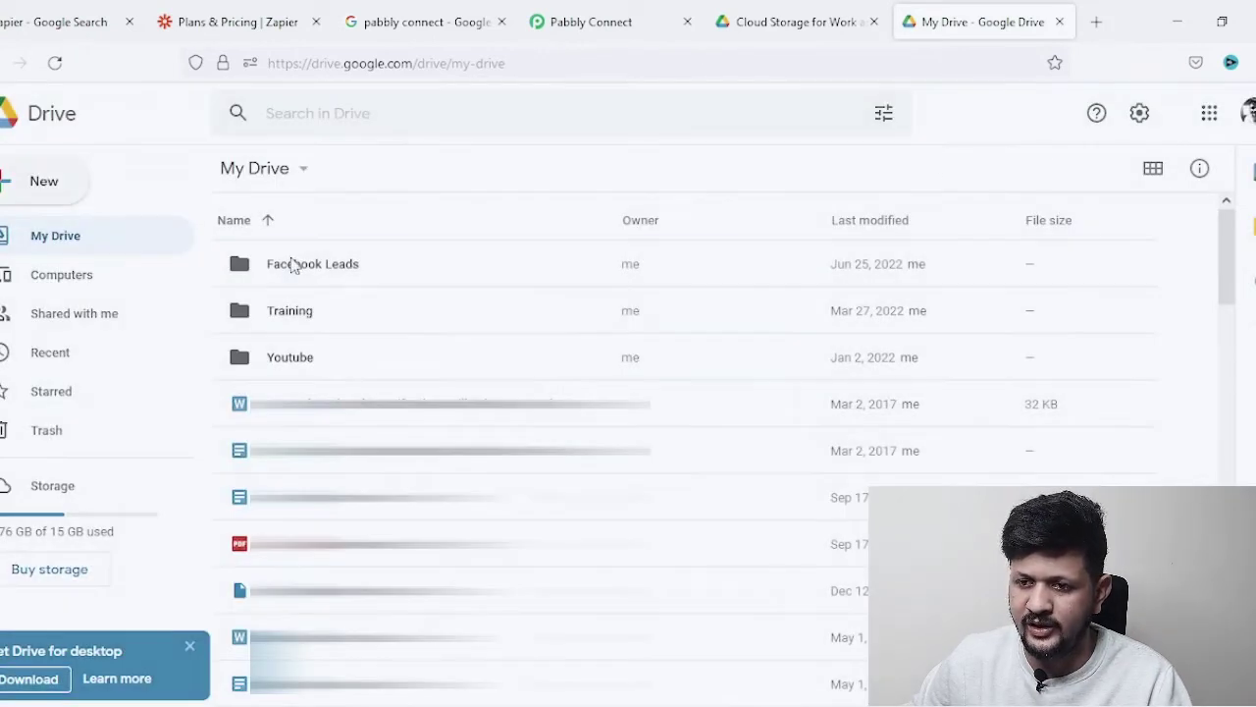
# Open the Facebook Leads folder in My Drive.
pyautogui.doubleClick(295, 265)
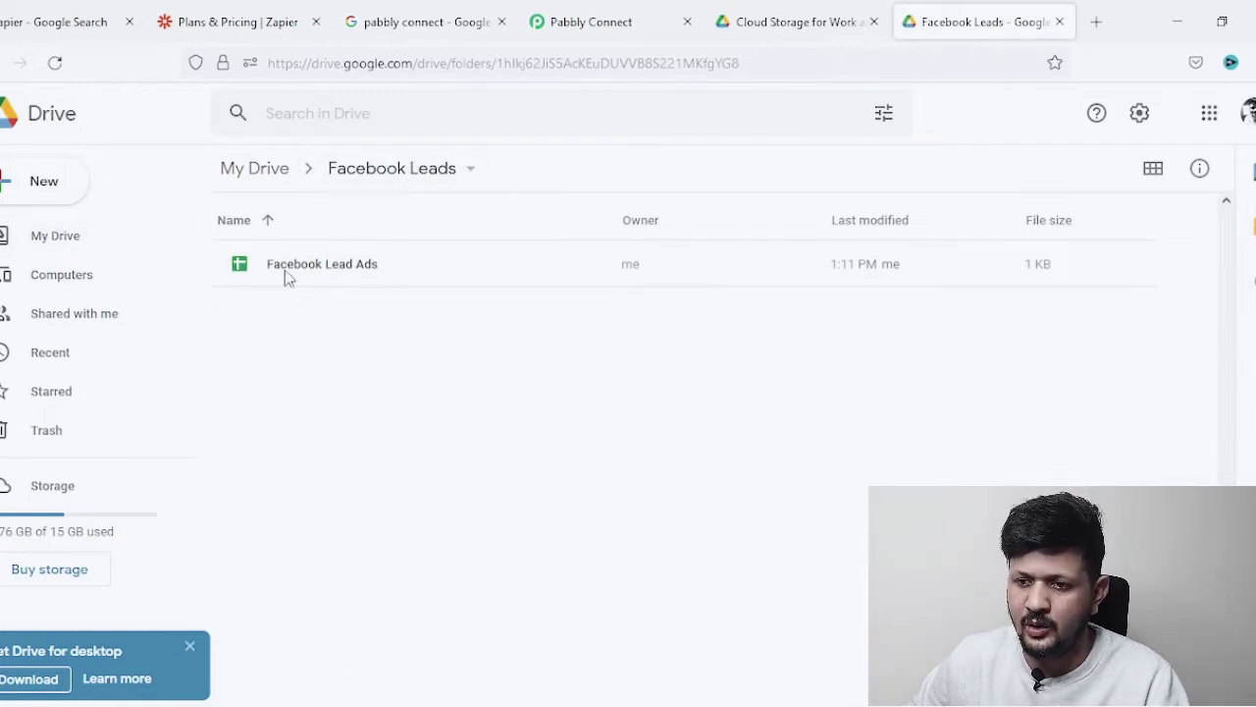
pyautogui.click(58, 184)
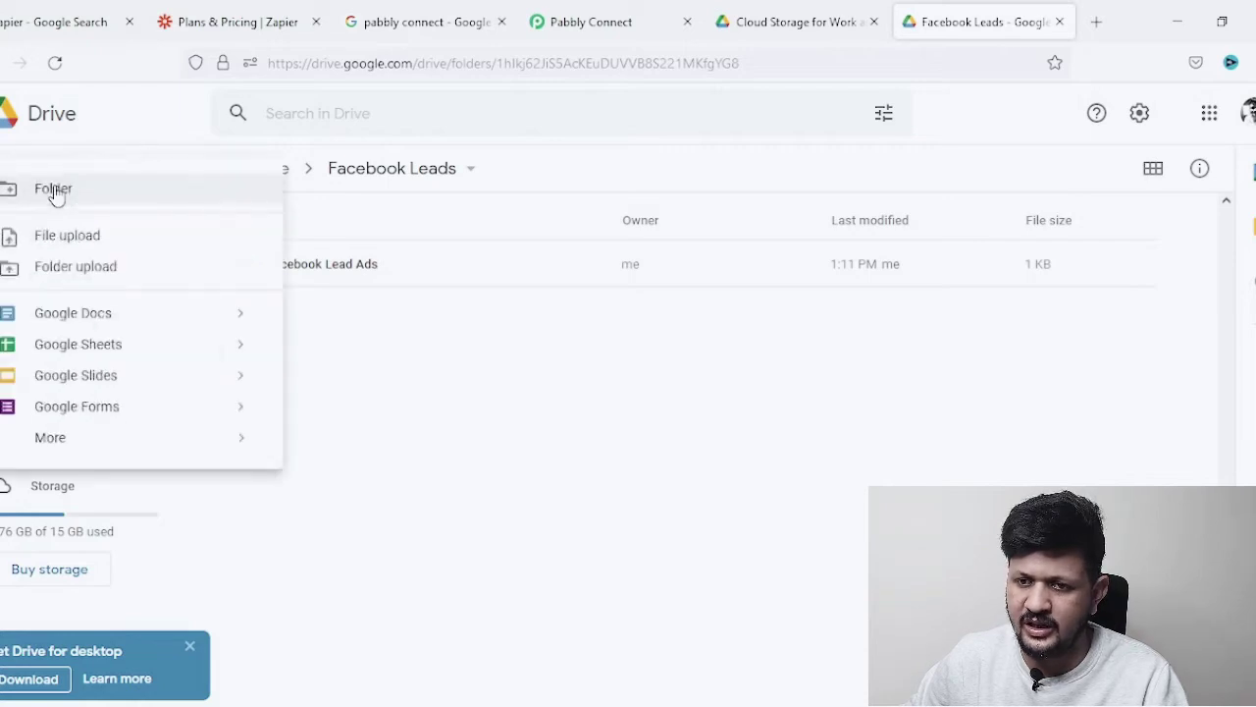
pyautogui.click(77, 348)
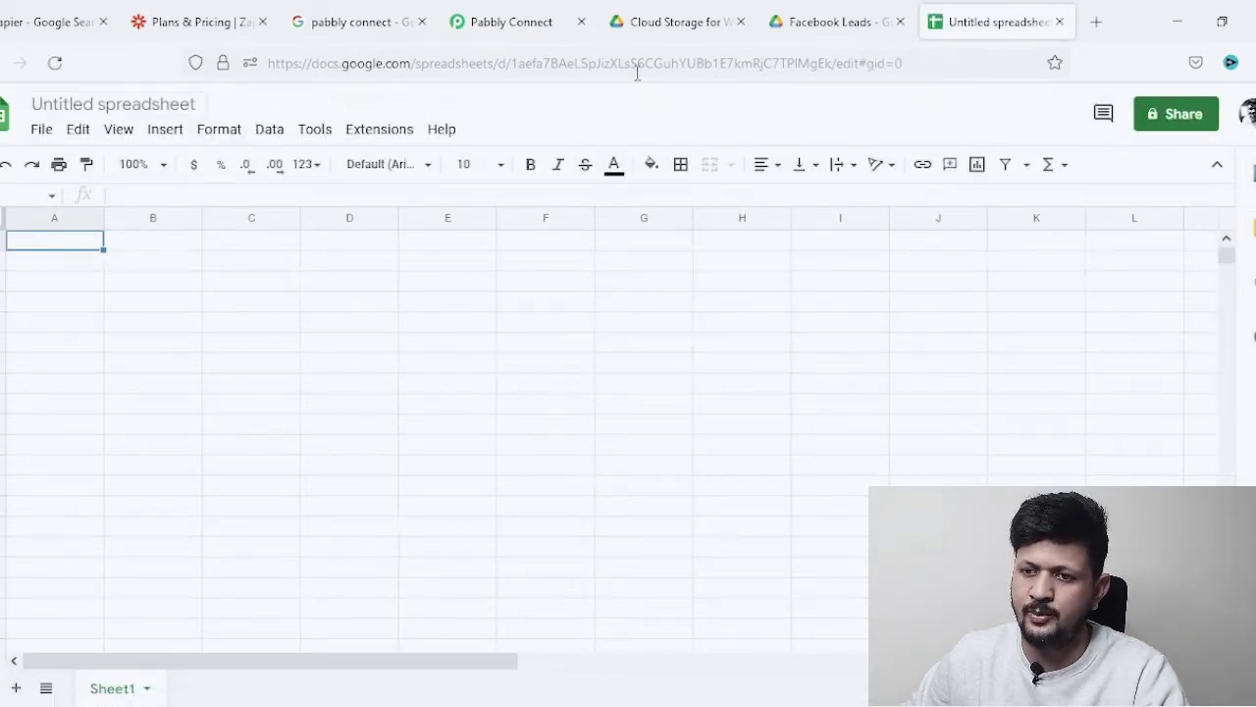
pyautogui.click(1060, 24)
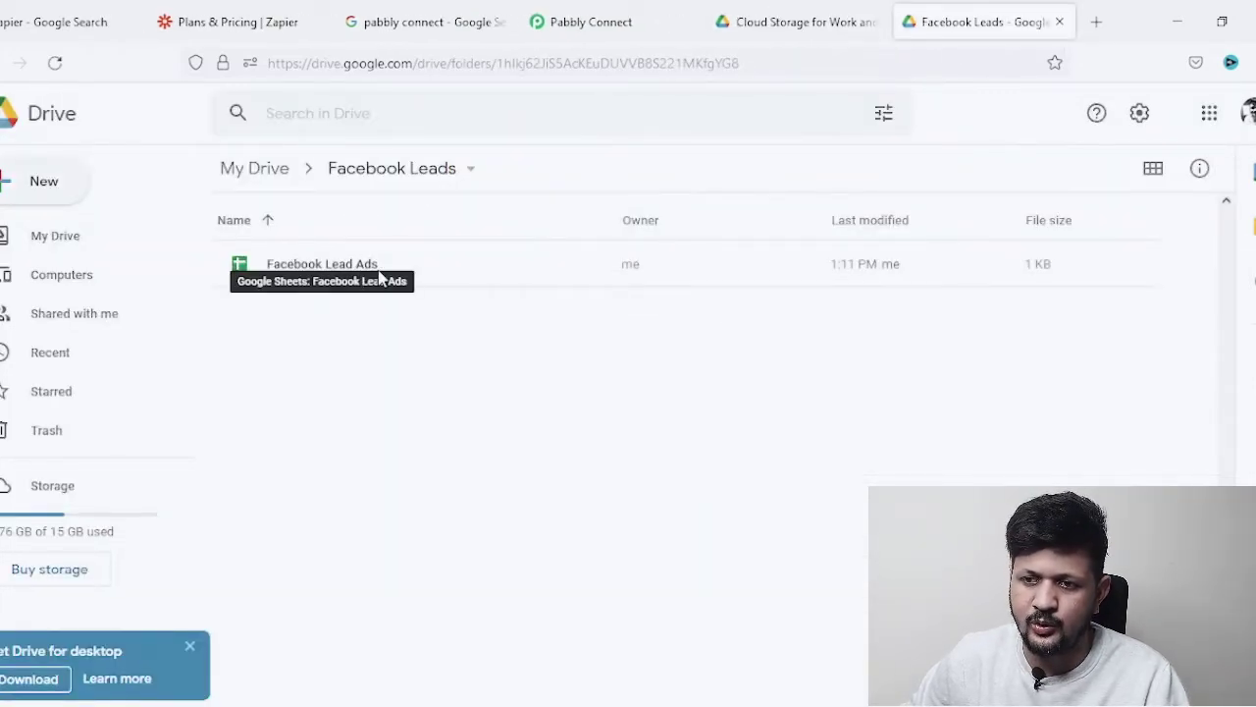
# Open the Facebook Lead Ads spreadsheet and examine its Name, Email and Phone column headers.
pyautogui.doubleClick(334, 278)
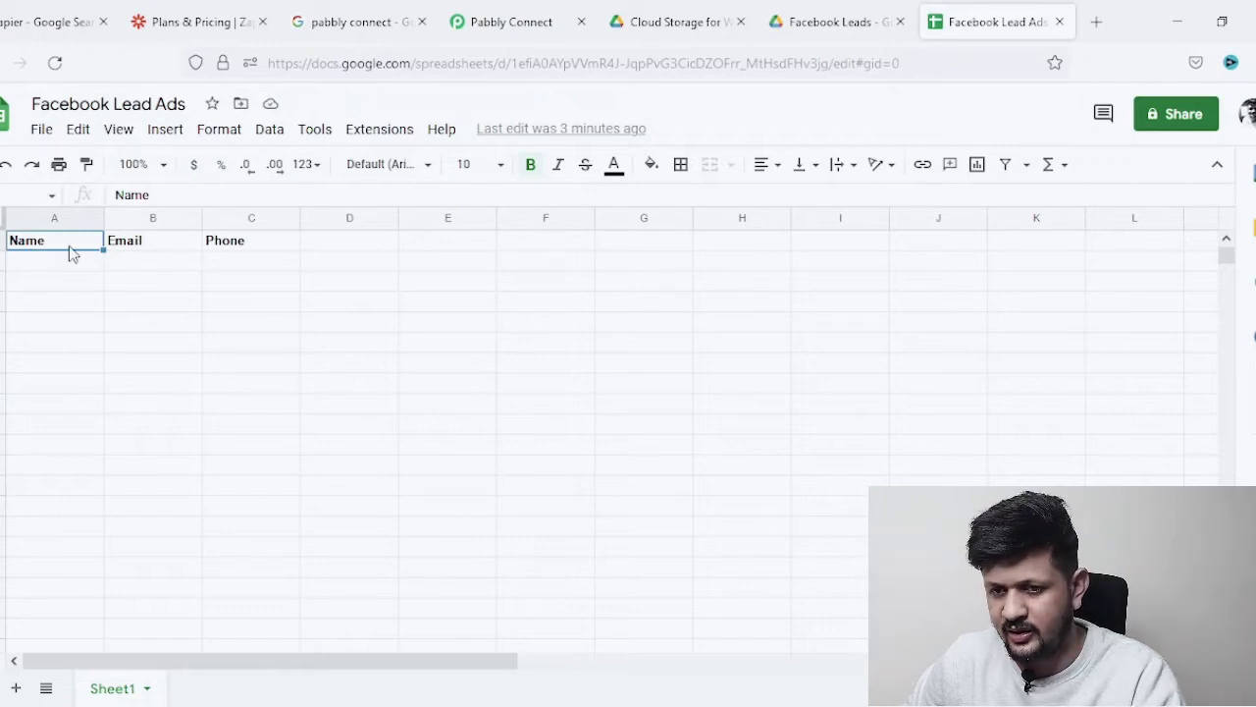
pyautogui.click(159, 246)
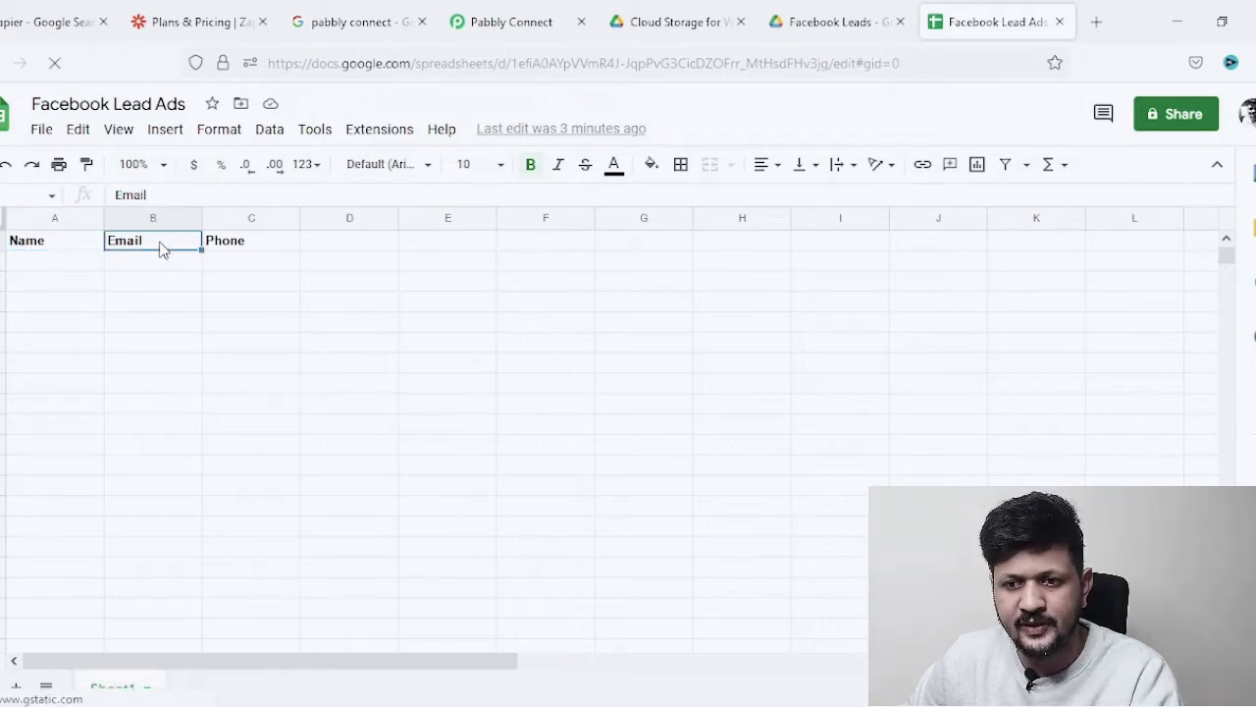
pyautogui.click(251, 247)
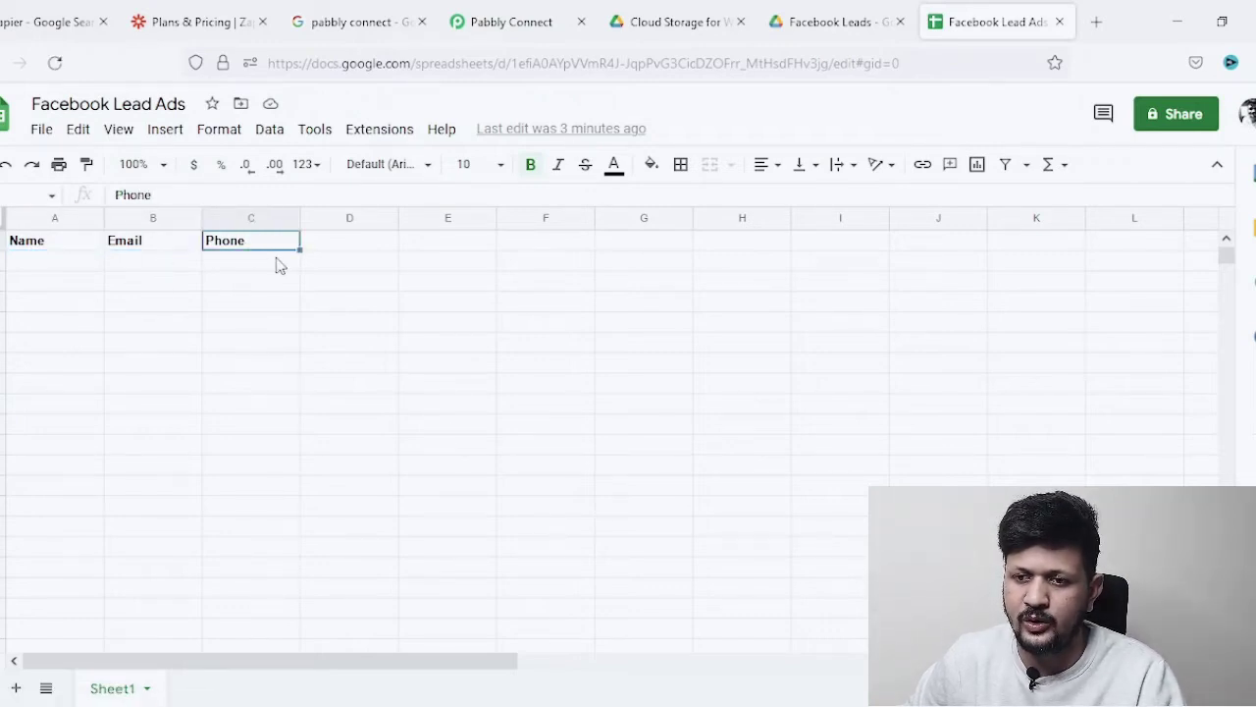
pyautogui.click(426, 284)
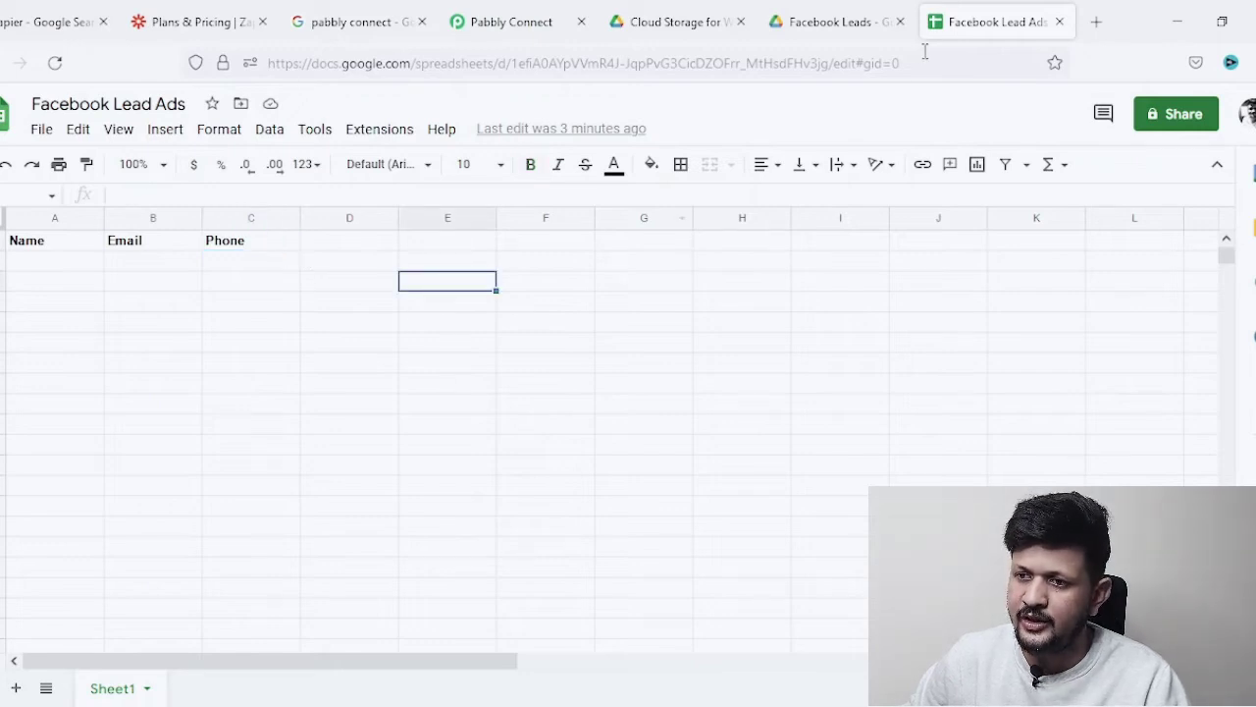
# Return to Pabbly Connect and connect the Google Sheets action through the existing connection Google Sheets #2.
pyautogui.click(524, 39)
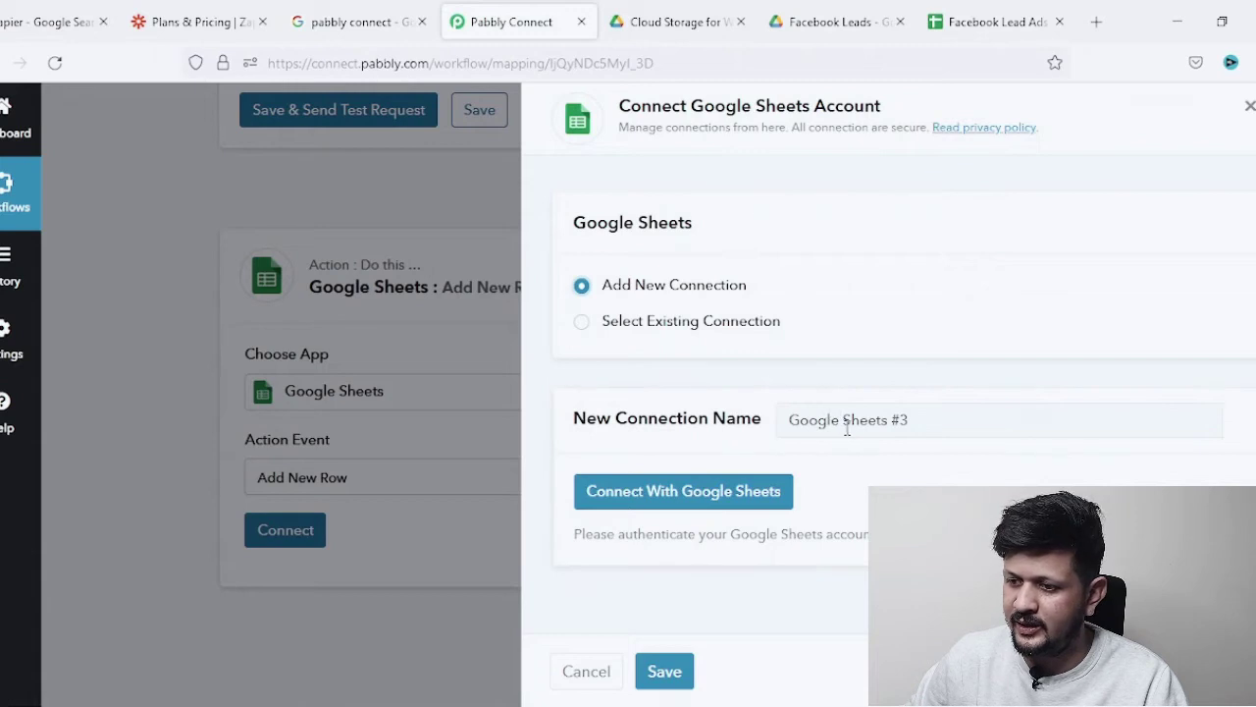
pyautogui.click(582, 325)
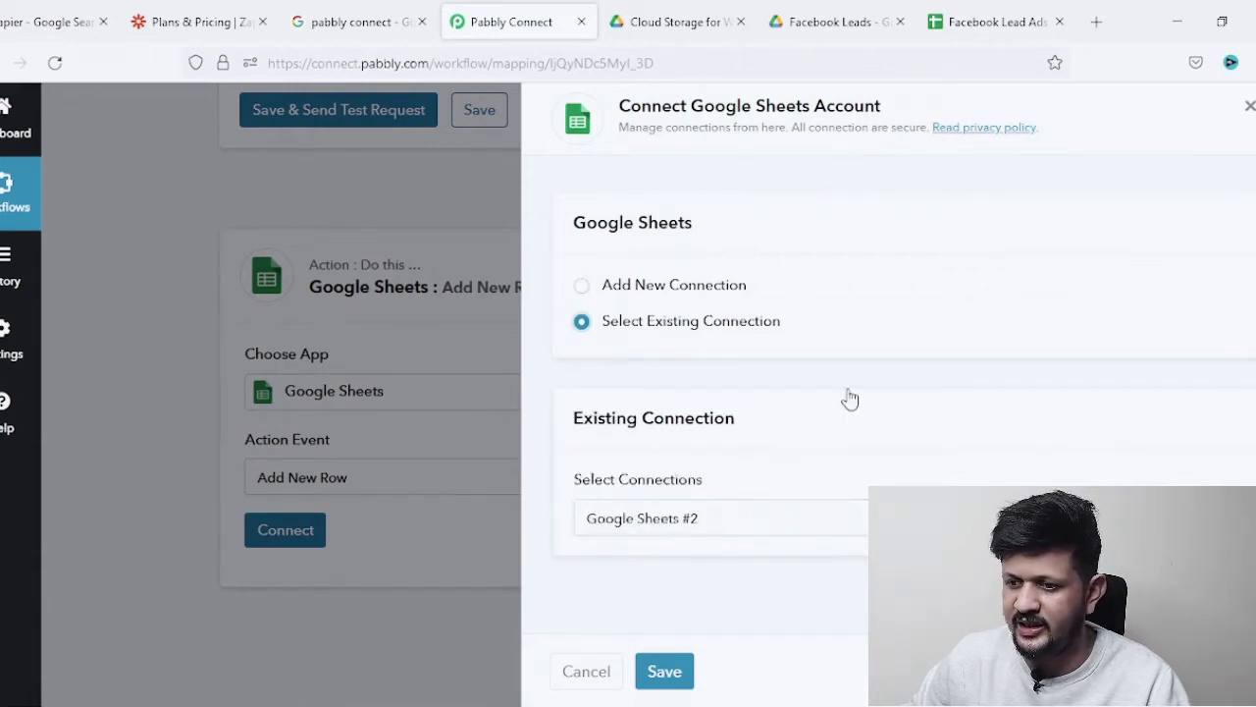
pyautogui.click(667, 675)
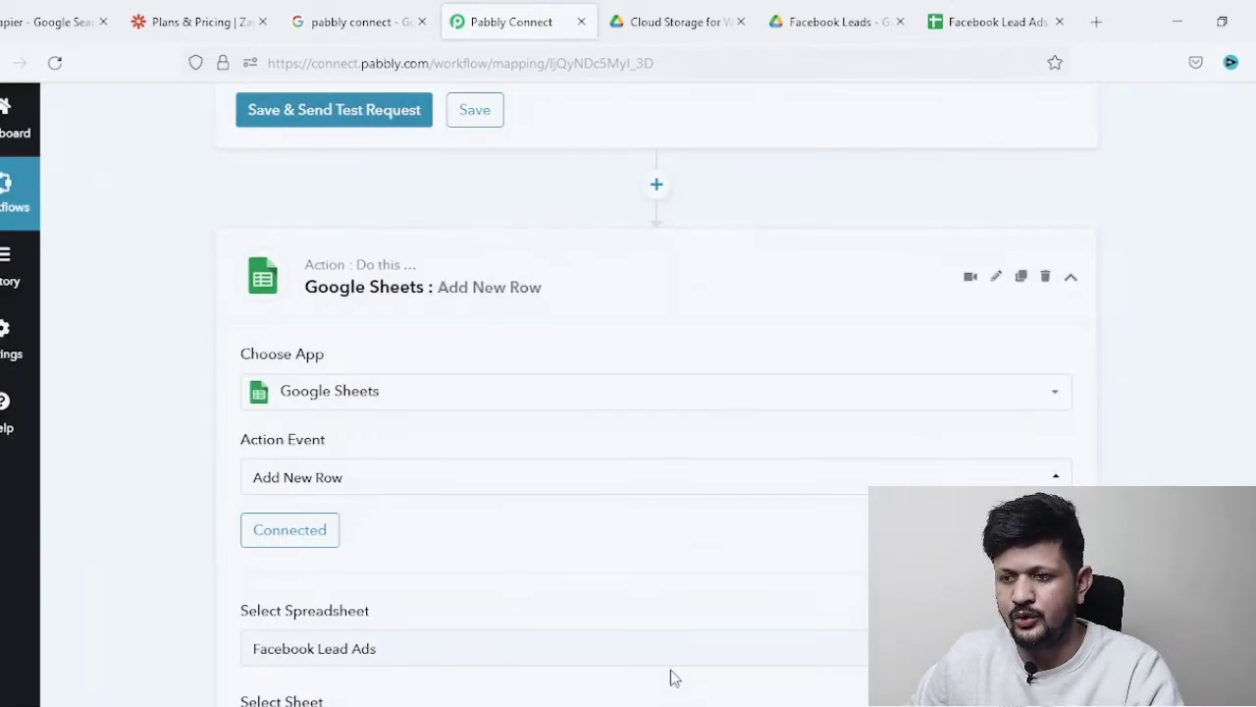
pyautogui.scroll(-4, 676, 494)
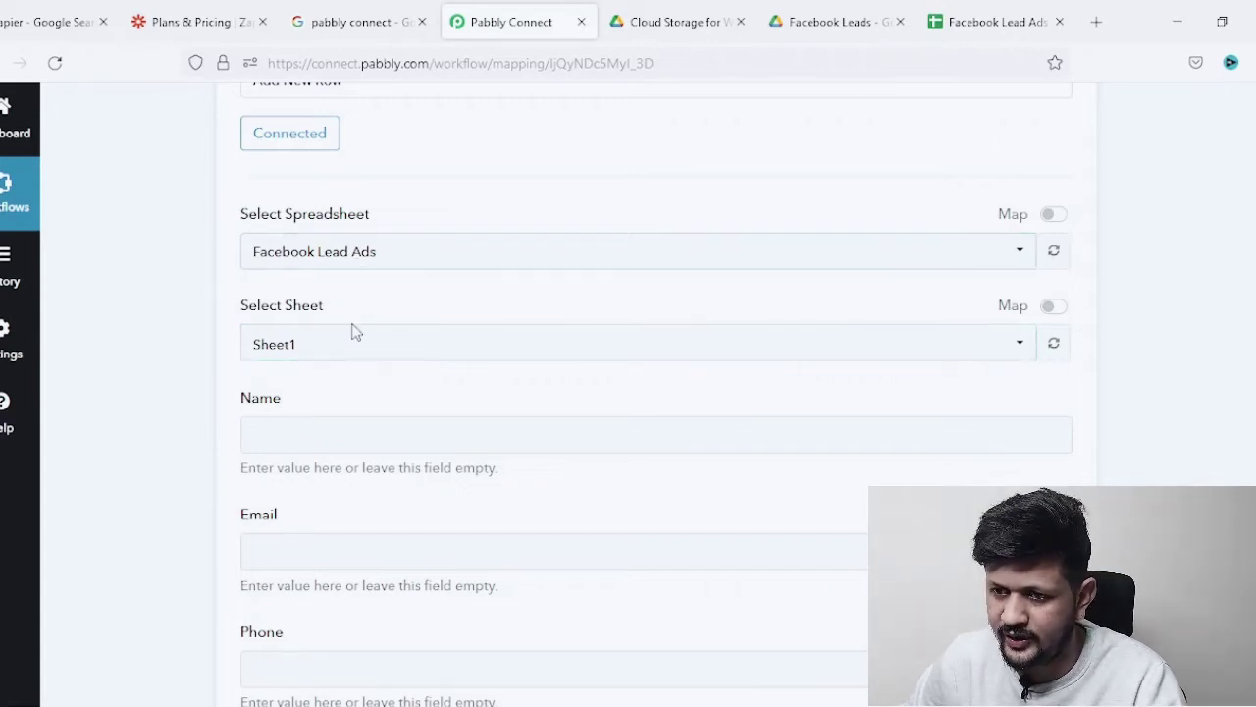
# Check the sheet name in the Facebook Lead Ads spreadsheet and select Sheet1 for the Google Sheets action in Pabbly Connect.
pyautogui.click(981, 24)
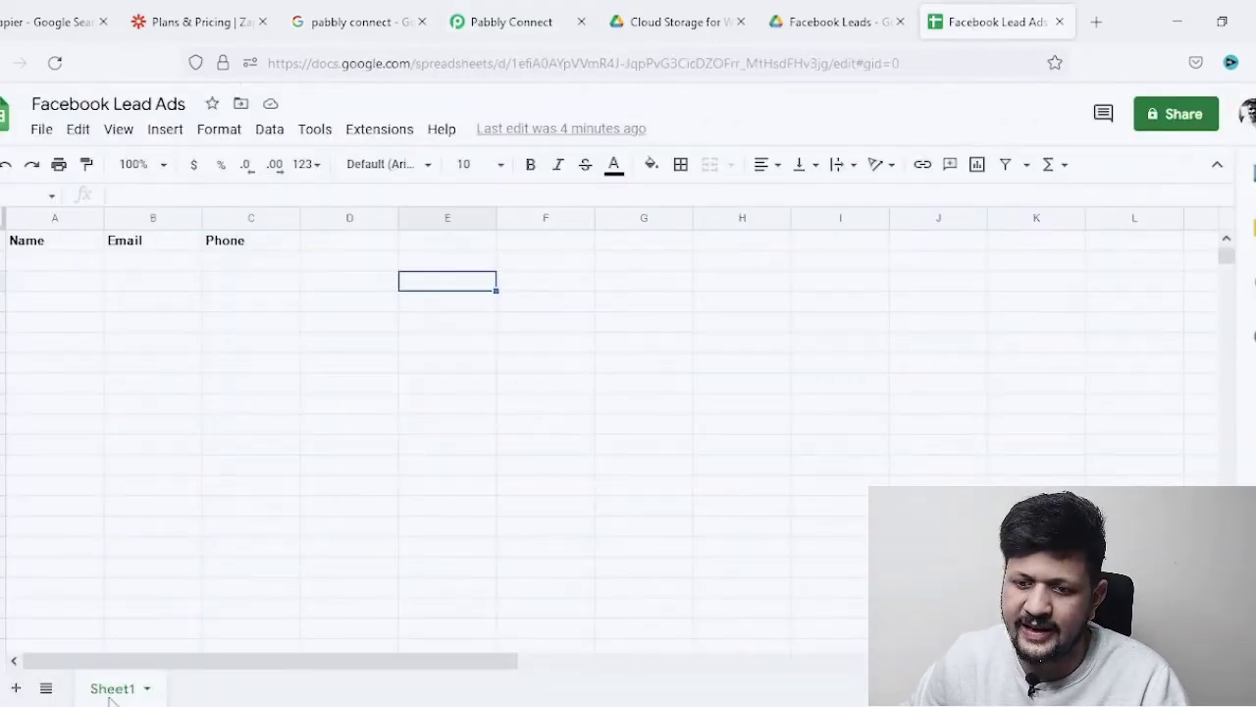
pyautogui.click(564, 22)
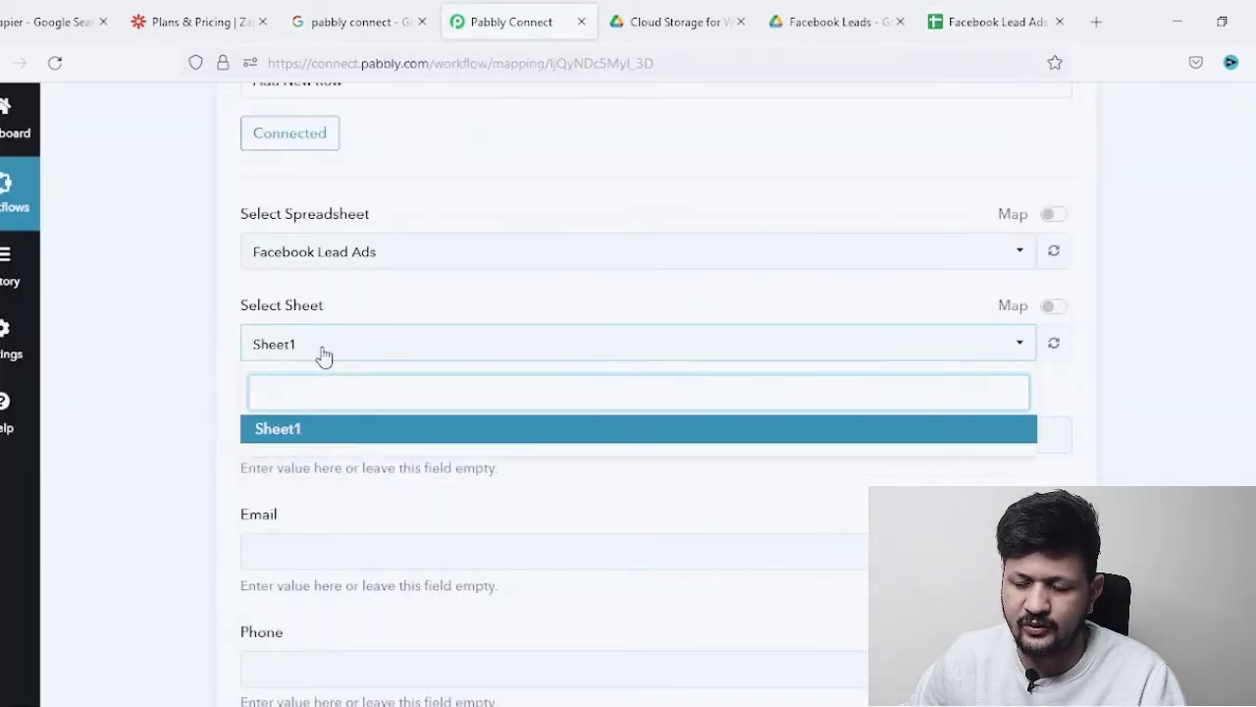
pyautogui.click(329, 434)
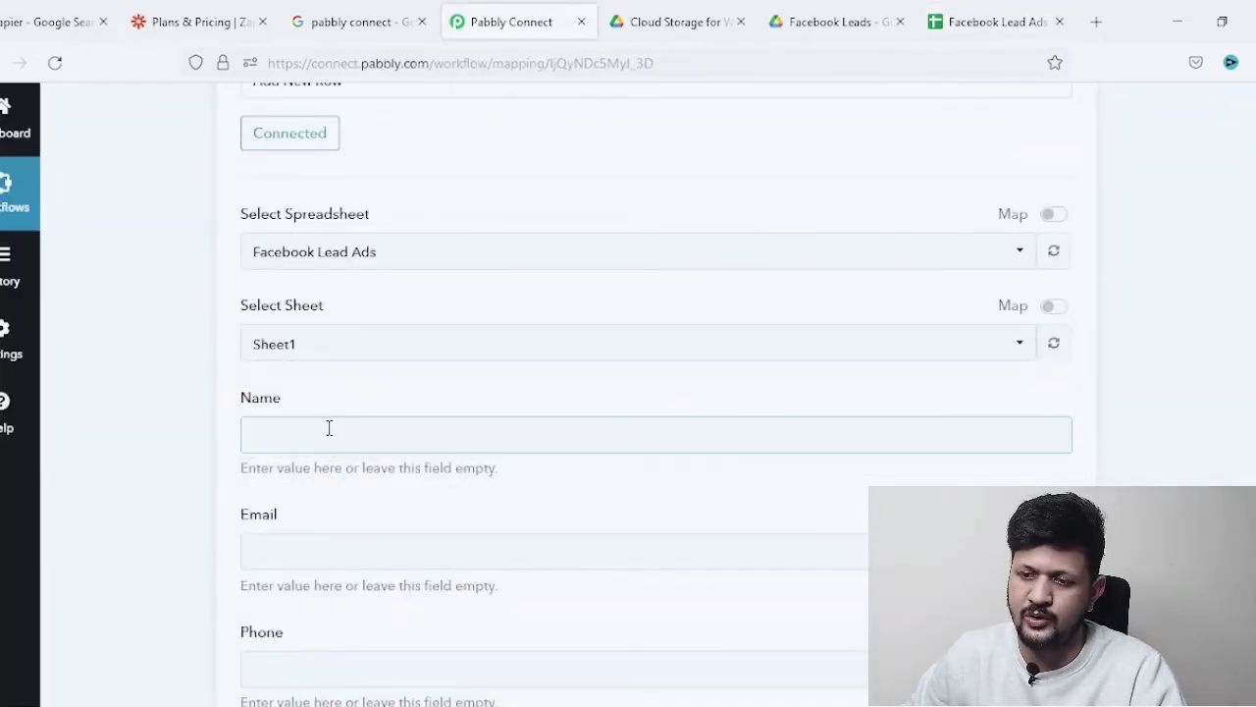
# Map the Name field to Res4 Full Name from the Facebook Lead Ads: New Lead (Instant) step.
pyautogui.scroll(-3, 460, 327)
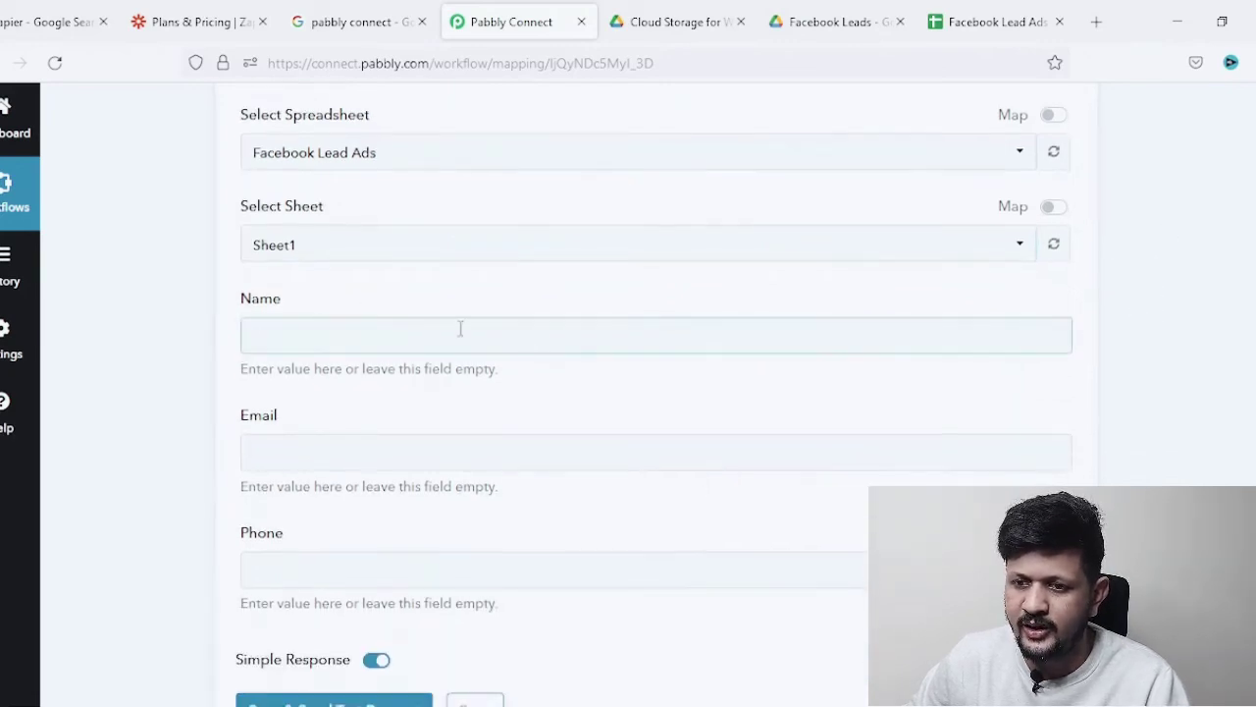
pyautogui.click(320, 169)
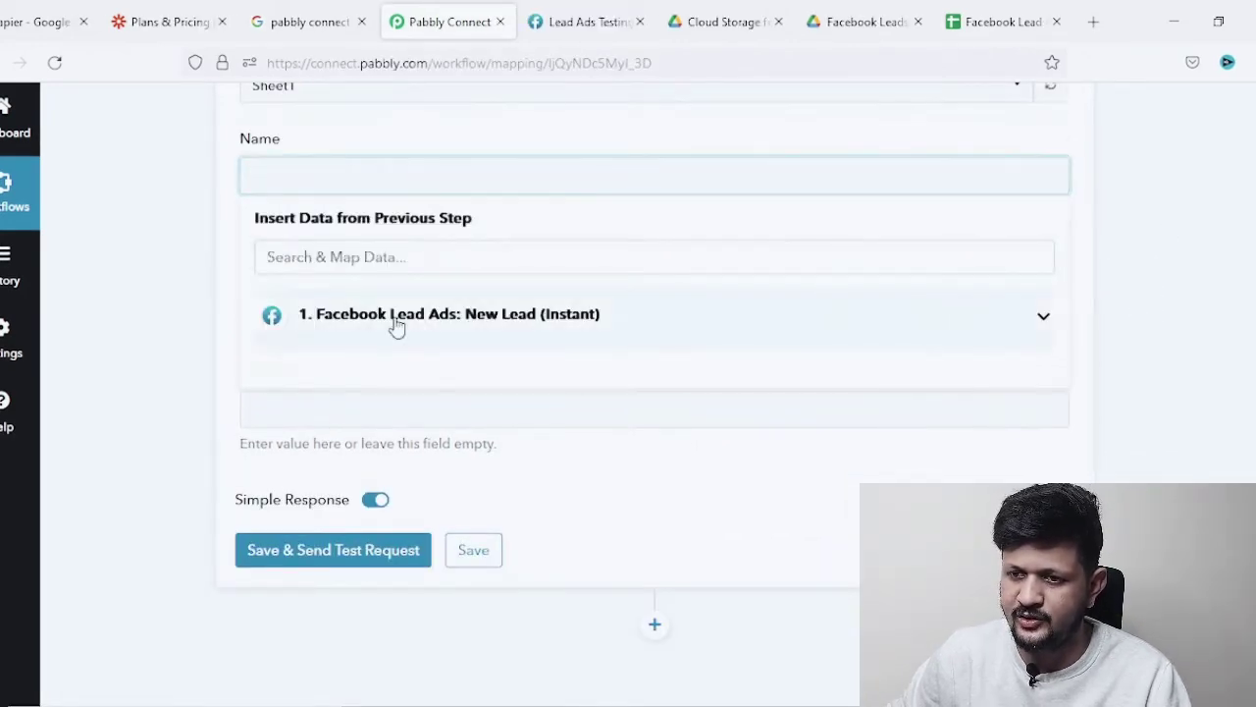
pyautogui.click(666, 327)
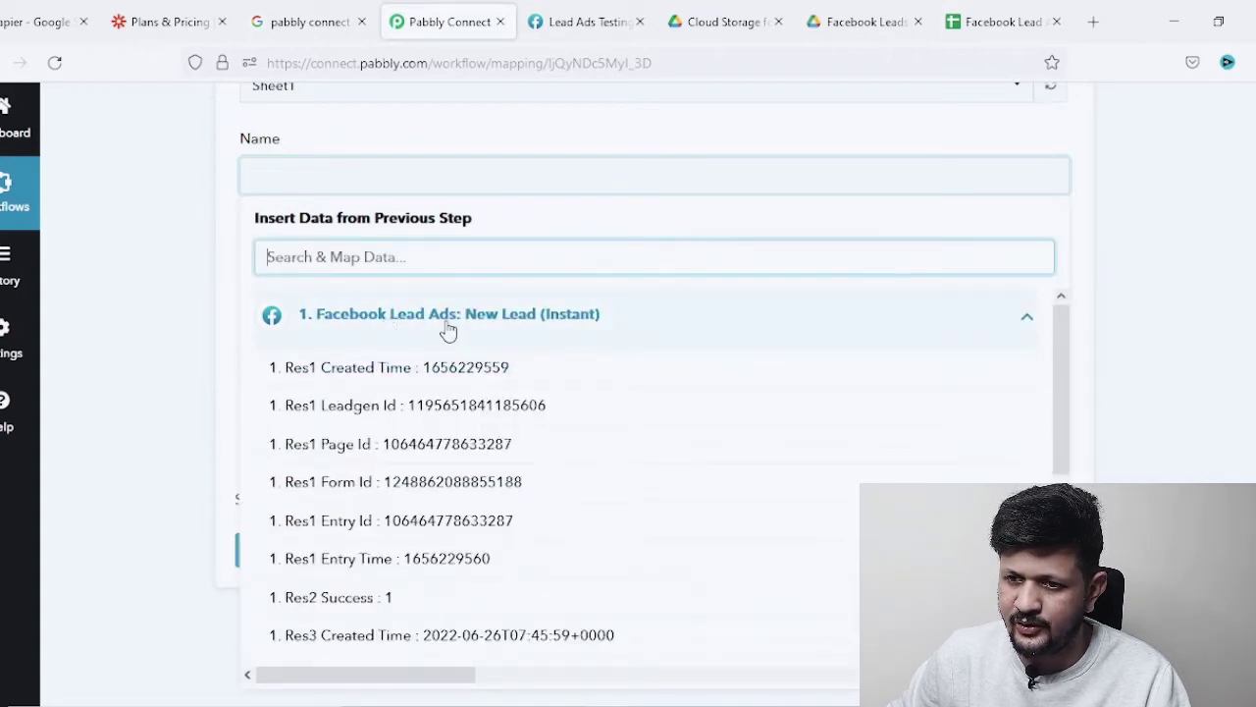
pyautogui.scroll(-4, 442, 363)
pyautogui.scroll(-2, 441, 388)
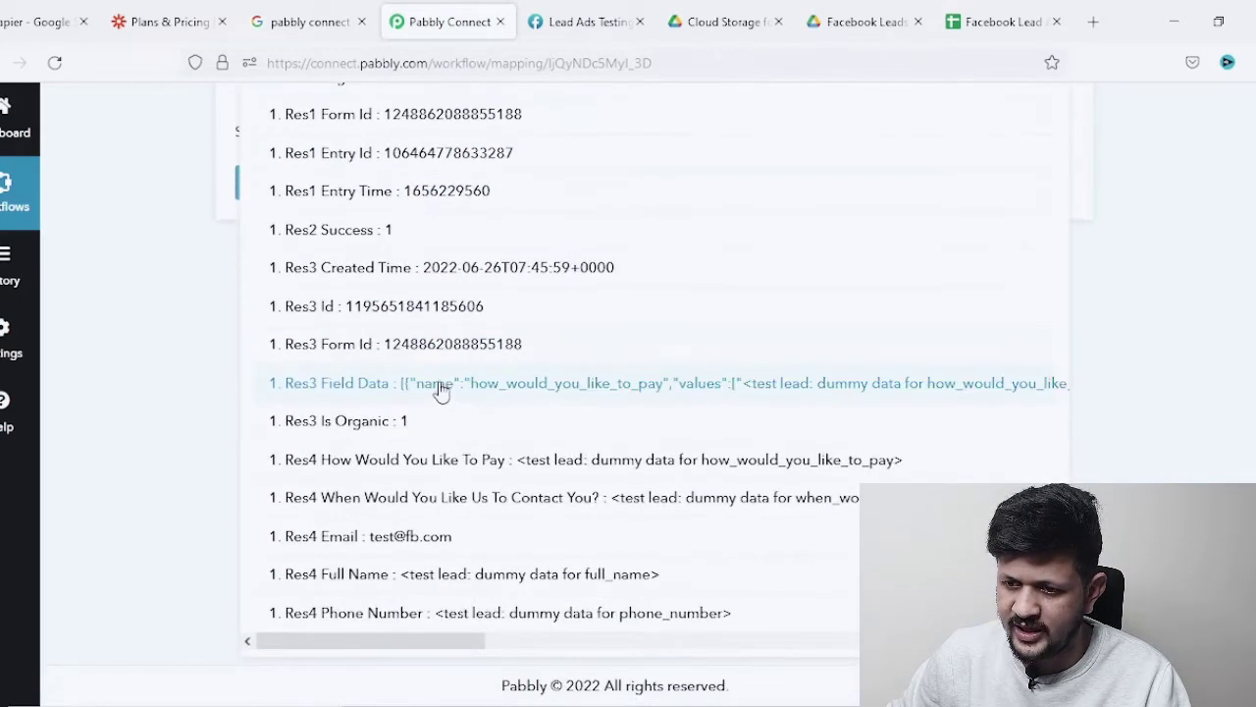
pyautogui.click(432, 581)
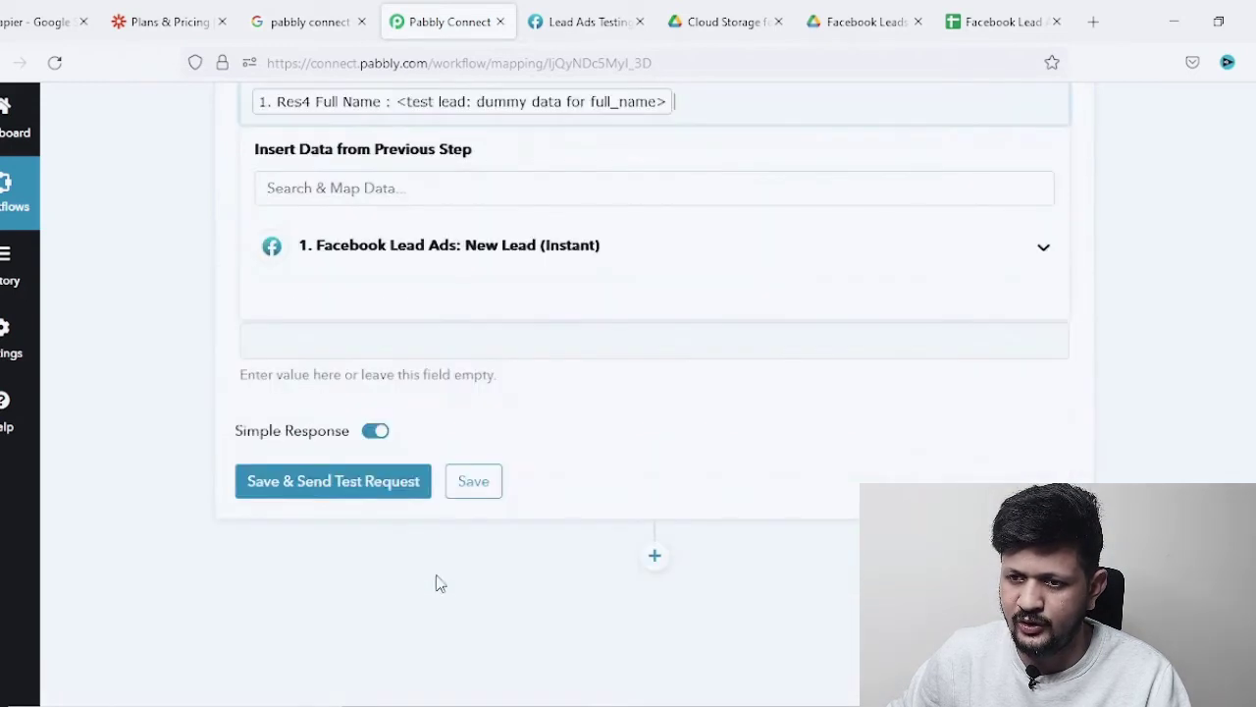
pyautogui.click(1161, 205)
# Map the Email field to Res4 Email from the Facebook Lead Ads trigger data.
pyautogui.click(507, 224)
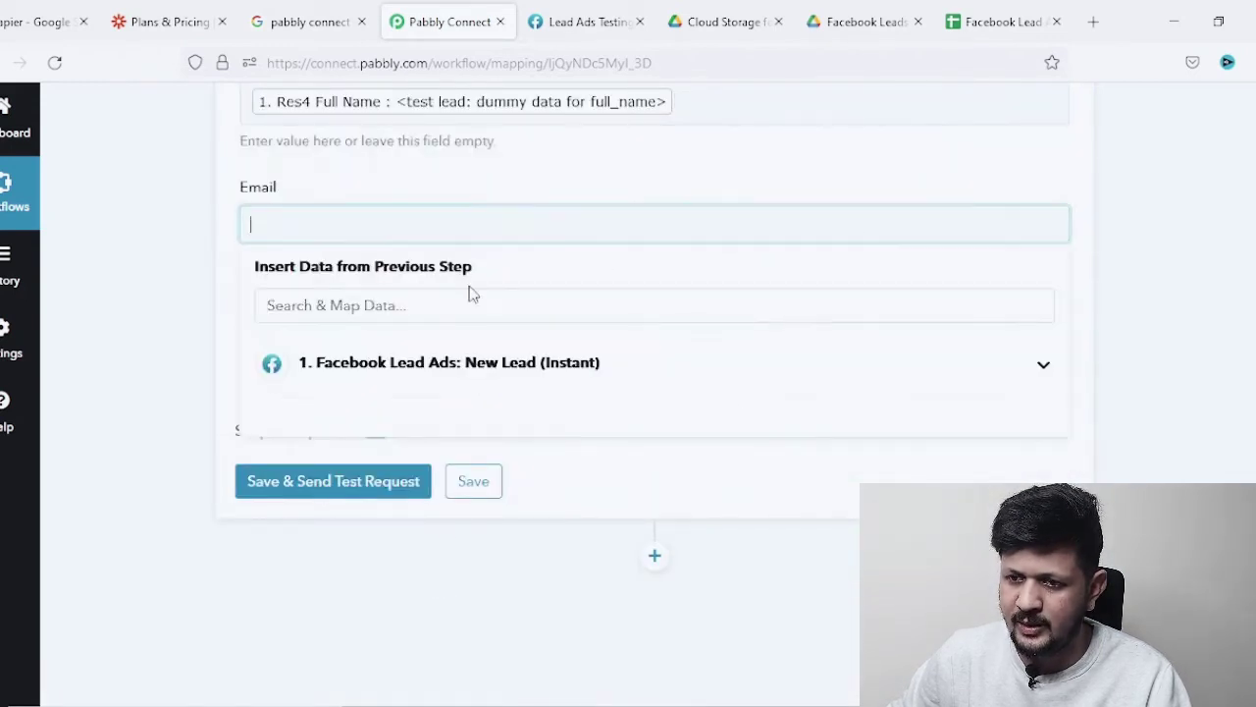
pyautogui.click(434, 365)
pyautogui.scroll(-4, 443, 471)
pyautogui.scroll(-3, 450, 475)
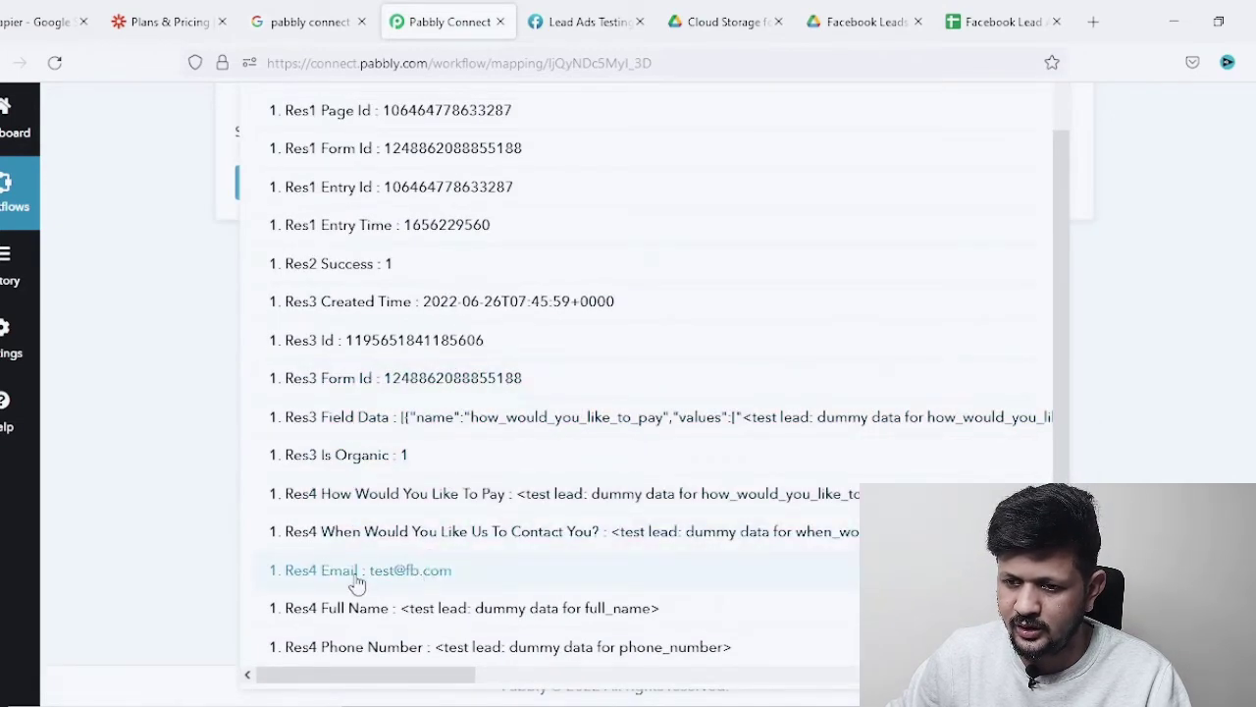
pyautogui.click(411, 584)
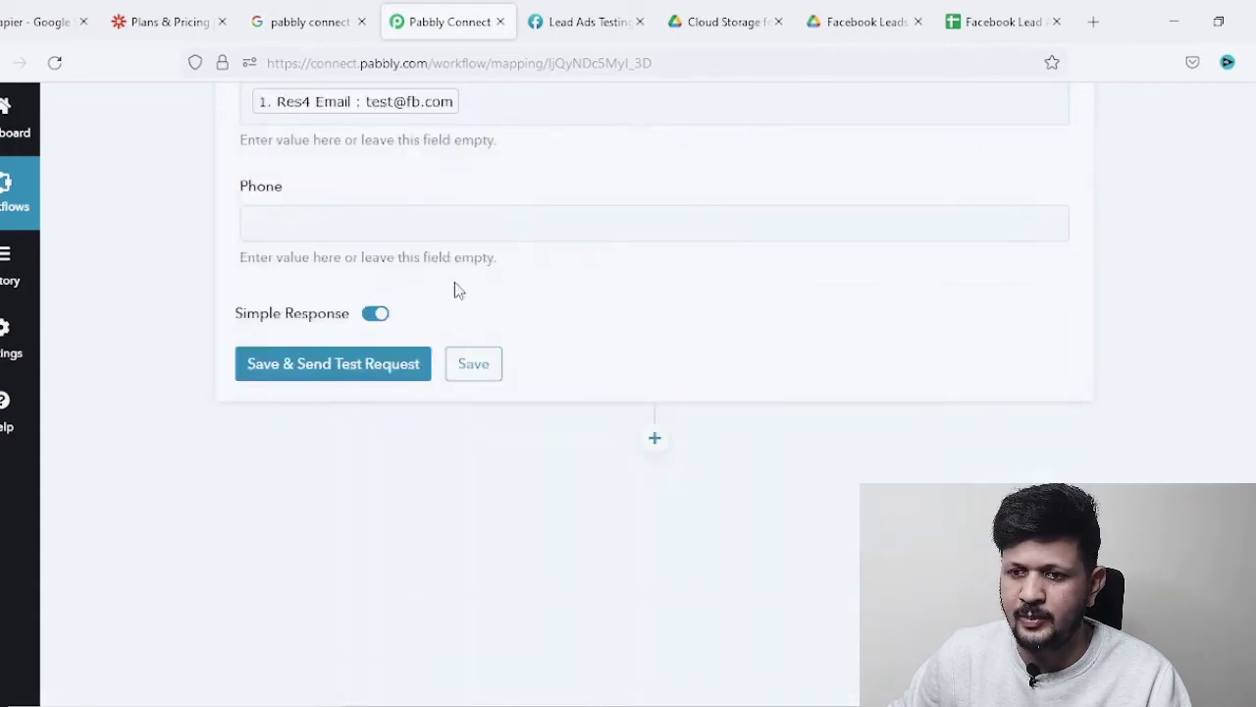
# Map the Phone field to Res4 Phone Number from the Facebook Lead Ads trigger data.
pyautogui.click(370, 222)
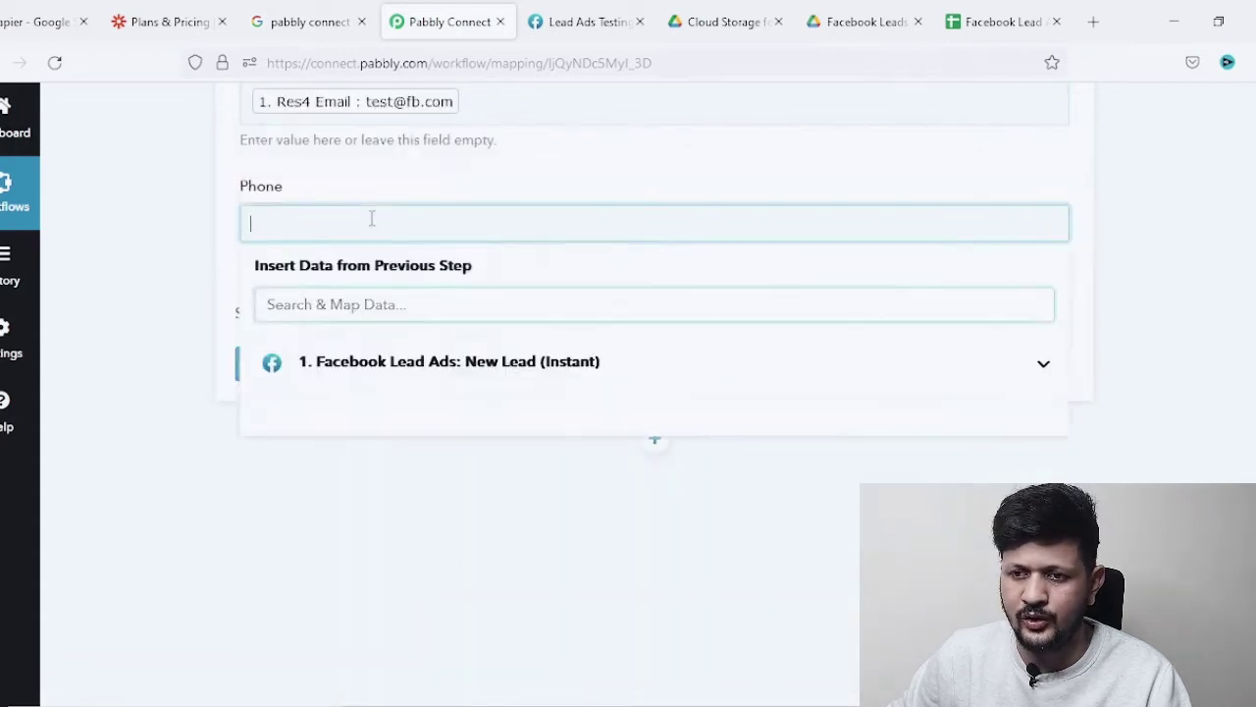
pyautogui.click(378, 368)
pyautogui.scroll(-5, 403, 503)
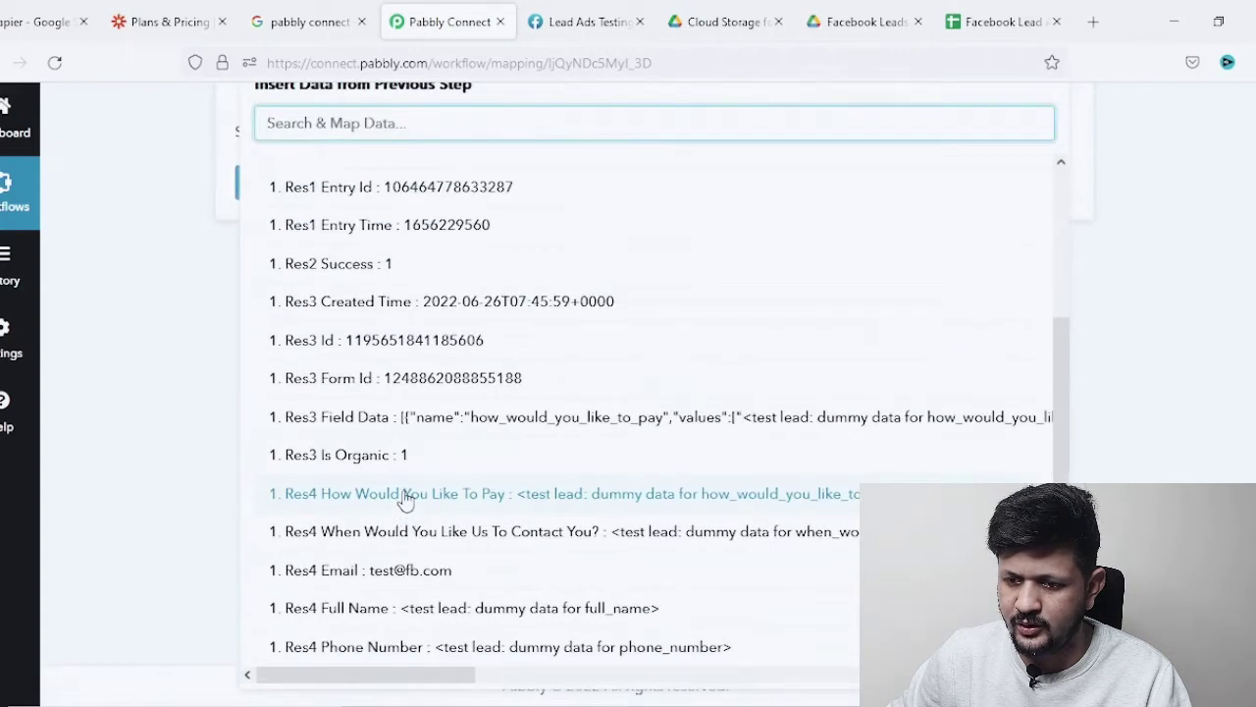
pyautogui.click(393, 649)
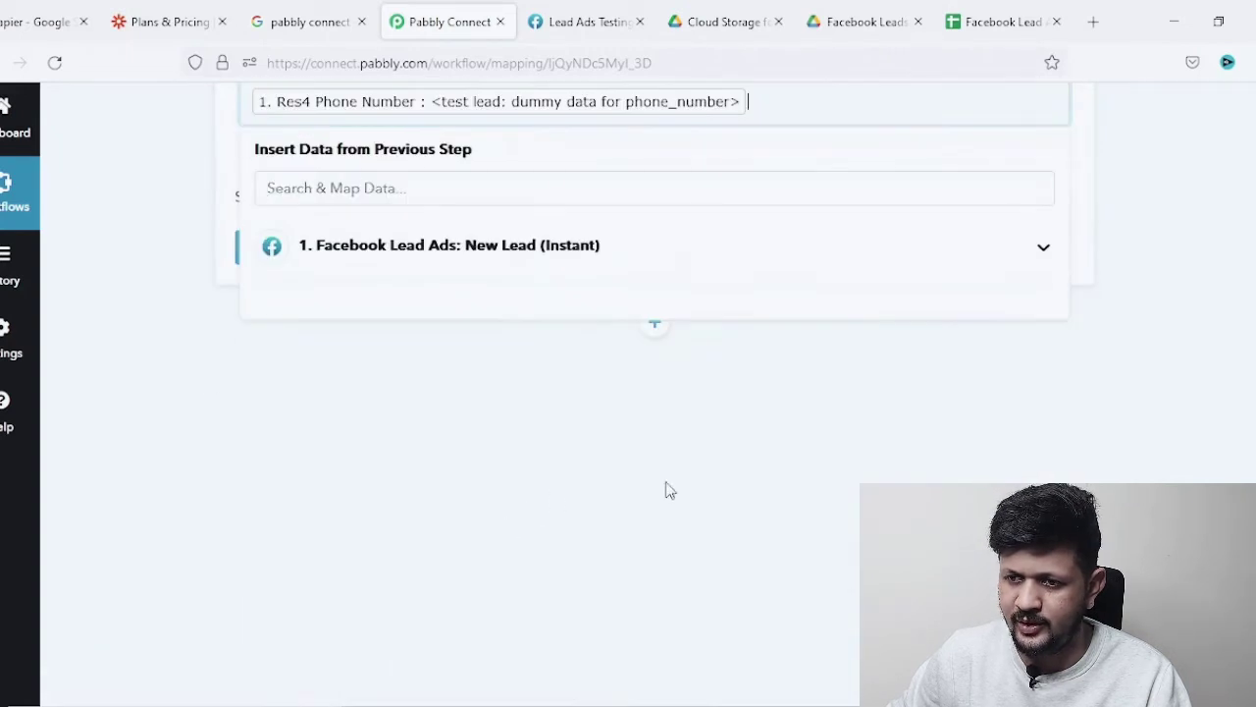
pyautogui.click(1178, 325)
# Save the Google Sheets action, send a test request and review the received response.
pyautogui.scroll(2, 616, 560)
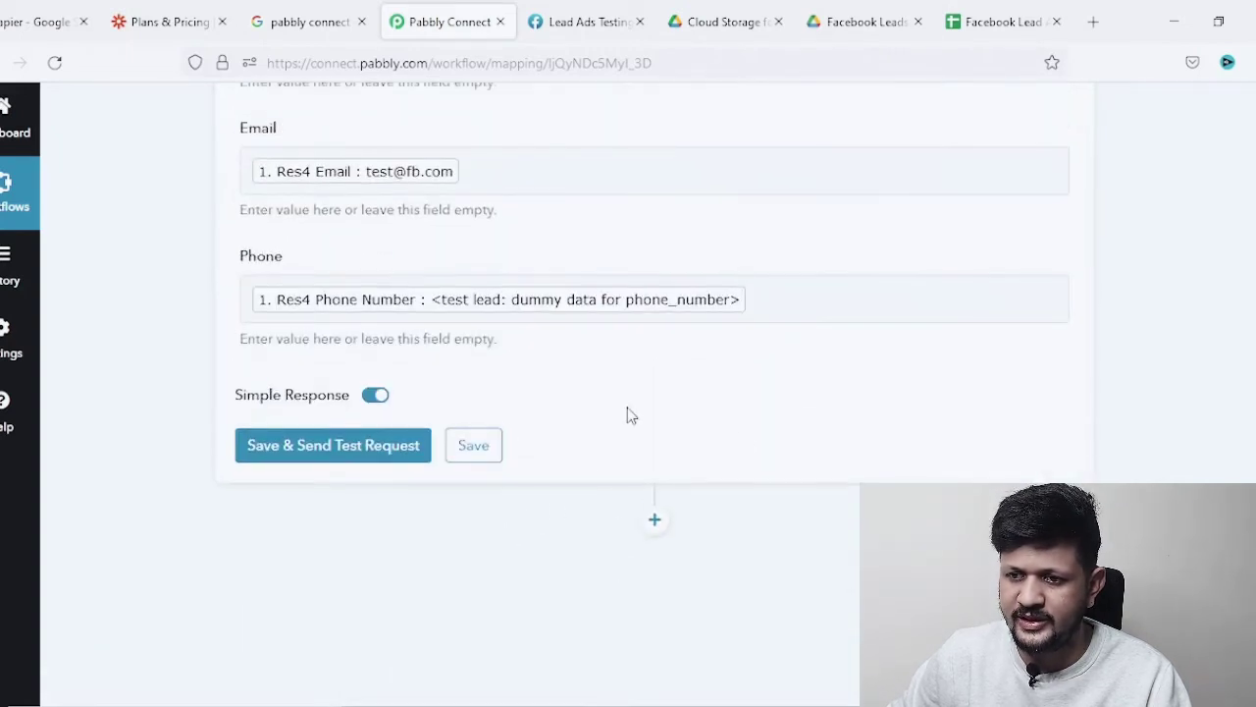
pyautogui.scroll(2, 925, 457)
pyautogui.scroll(-2, 926, 457)
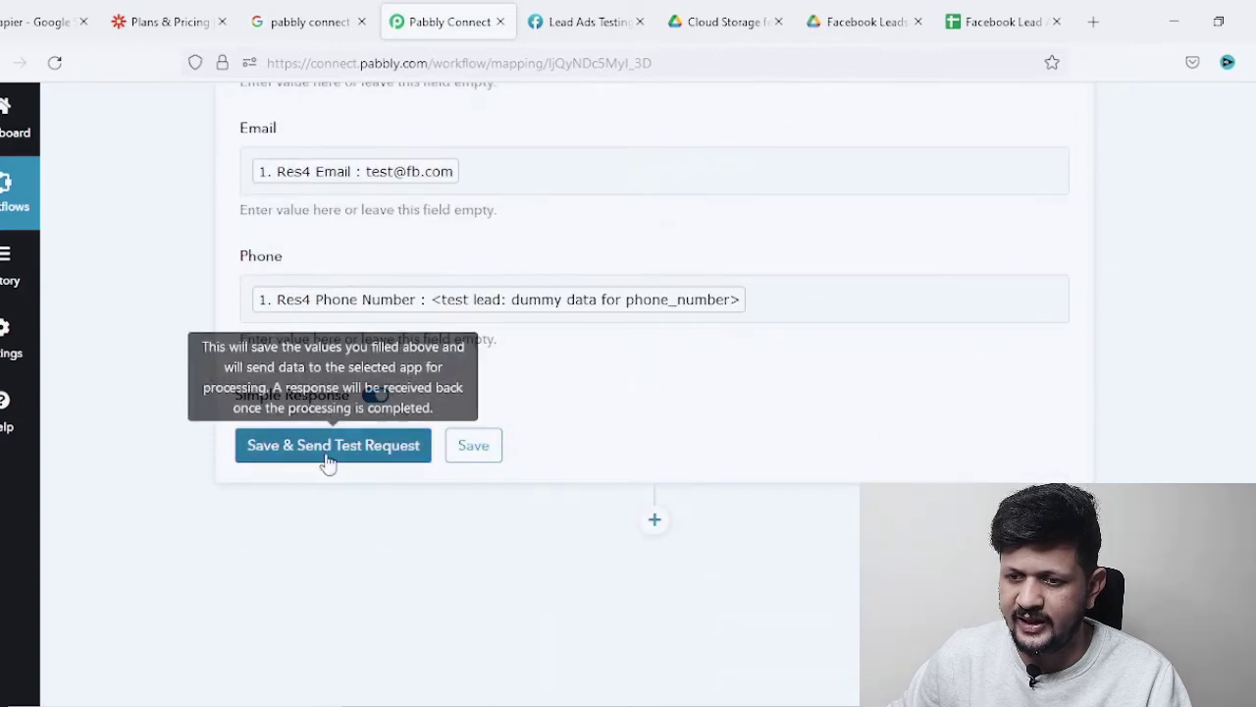
pyautogui.click(324, 453)
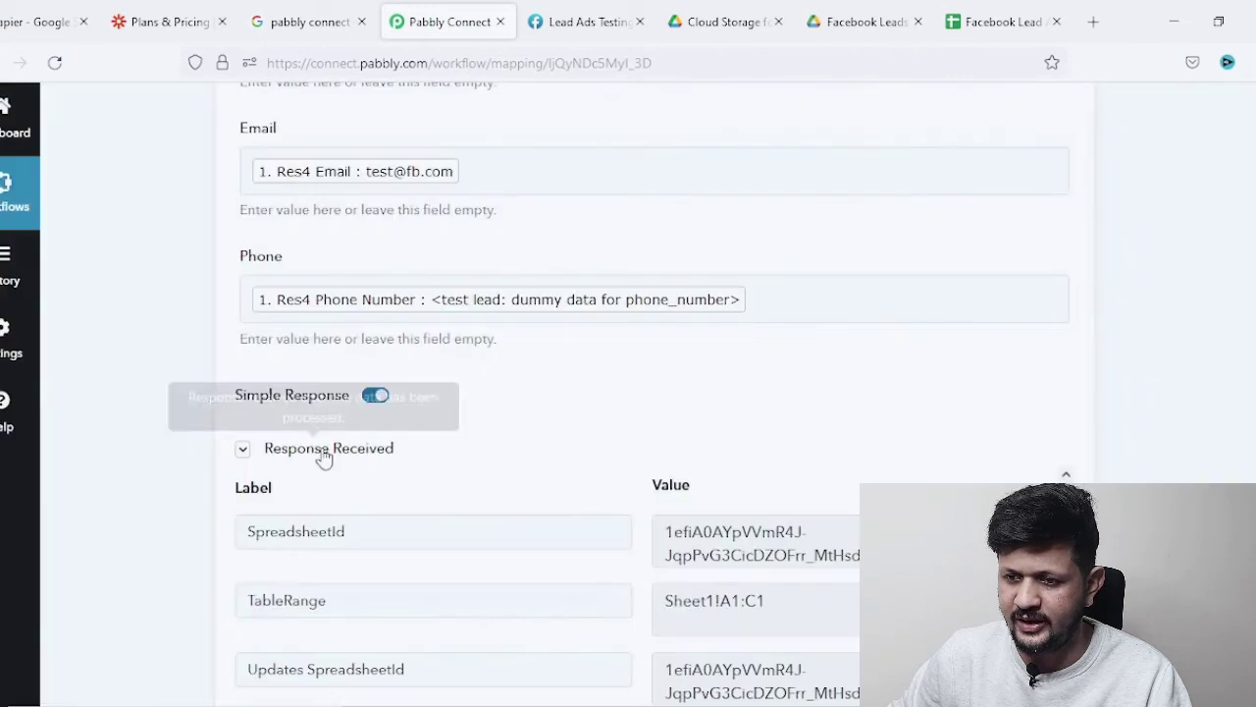
pyautogui.scroll(-3, 1155, 390)
pyautogui.scroll(-2, 1161, 391)
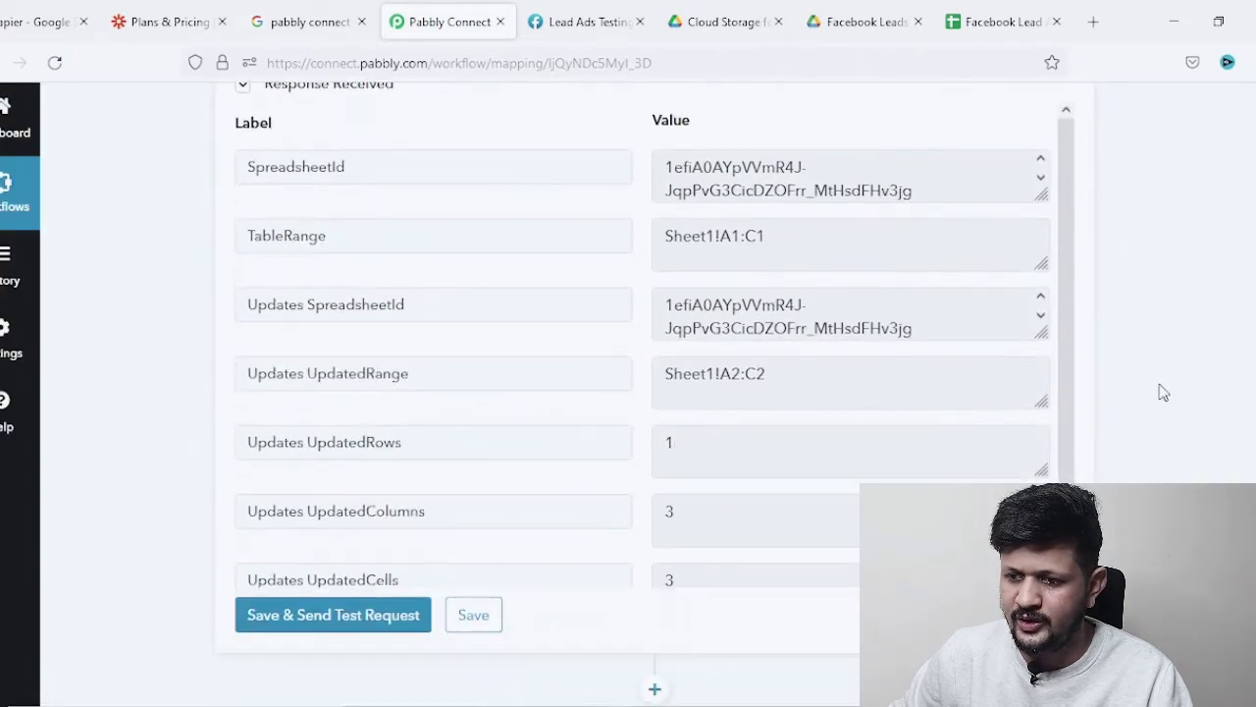
# Switch to the Facebook Lead Ads spreadsheet and examine the test lead's Name, Email and Phone cells and the rows below.
pyautogui.click(991, 33)
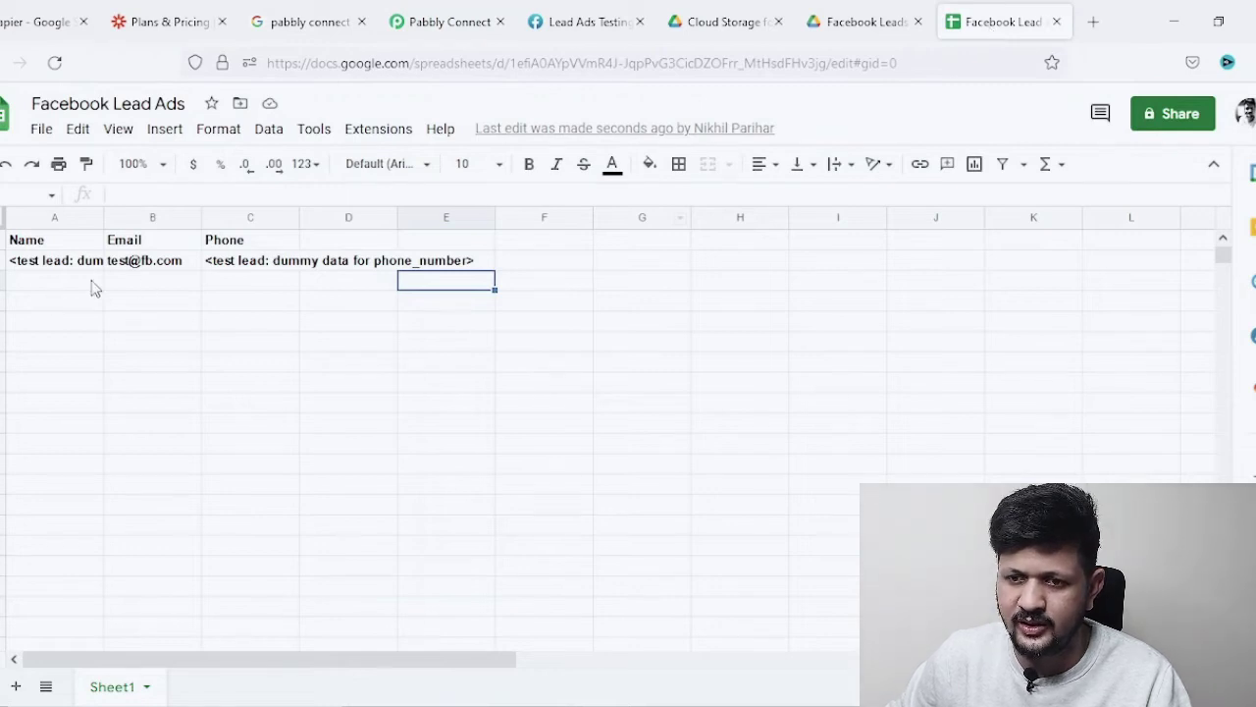
pyautogui.click(66, 266)
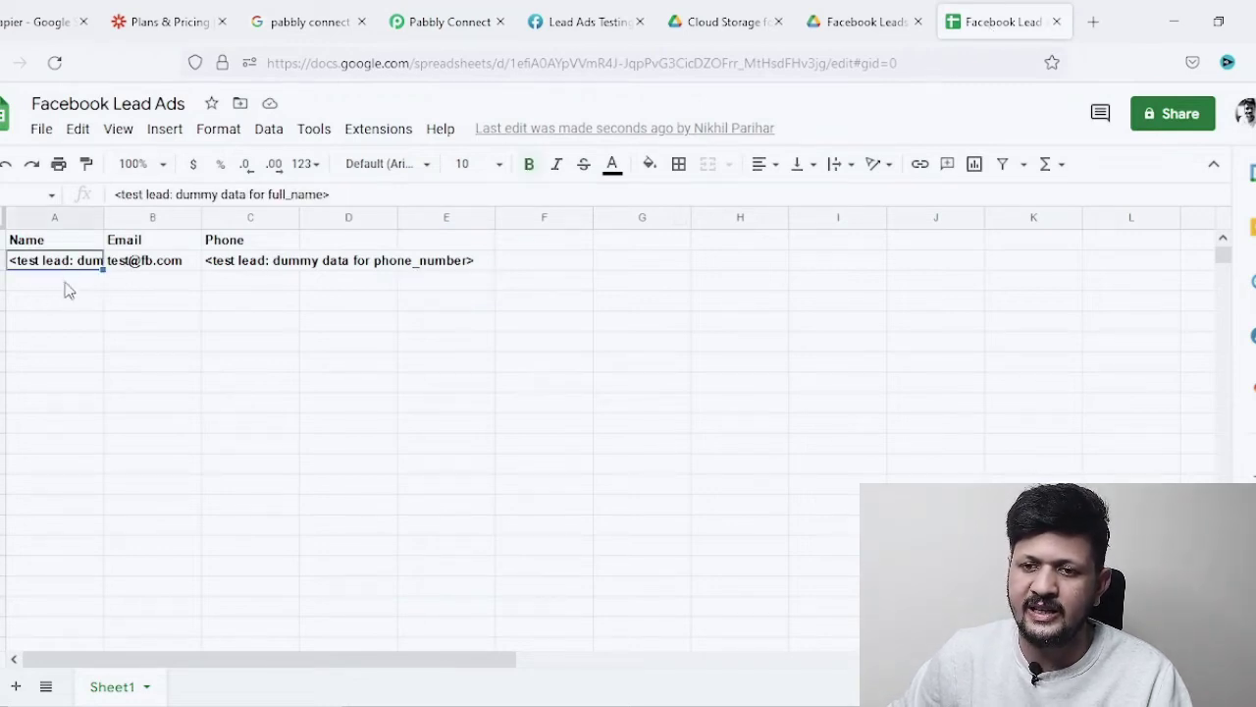
pyautogui.click(160, 268)
pyautogui.click(235, 269)
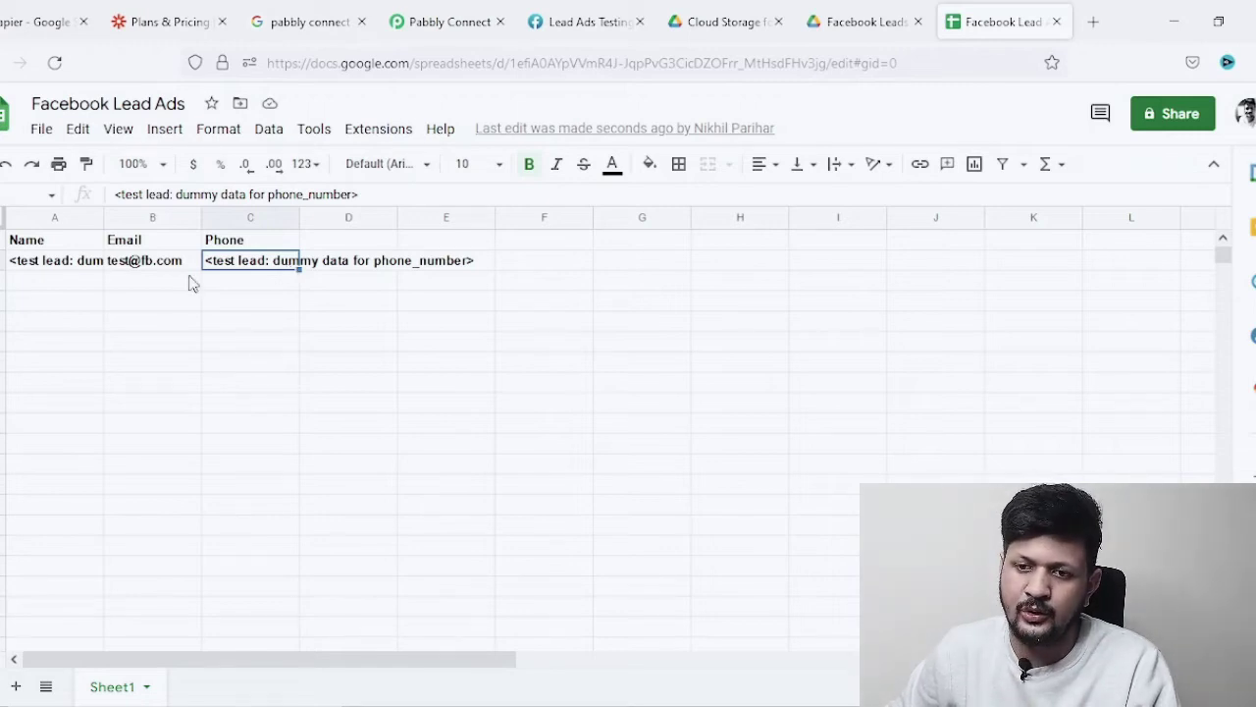
pyautogui.click(45, 281)
pyautogui.click(46, 308)
pyautogui.click(47, 346)
pyautogui.click(51, 402)
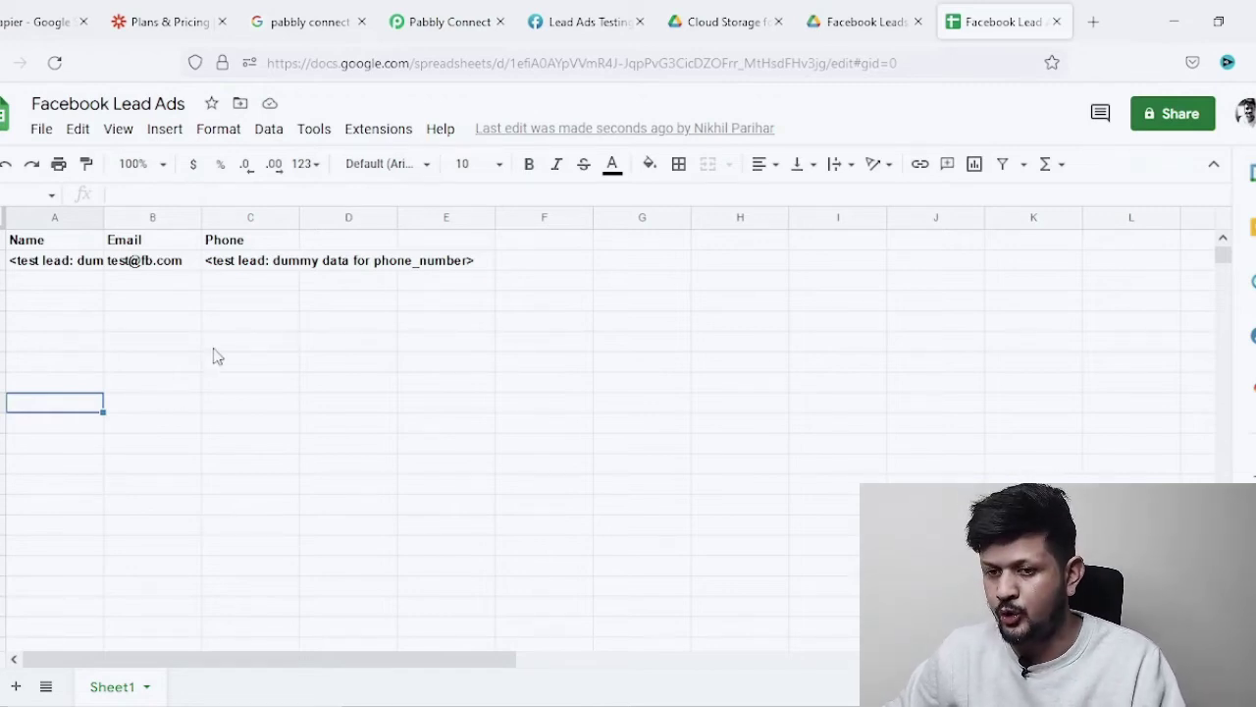
# Return to Pabbly Connect, open the dashboard and examine the task allowance and the workflow list.
pyautogui.click(457, 19)
pyautogui.scroll(-4, 628, 393)
pyautogui.scroll(15, 628, 393)
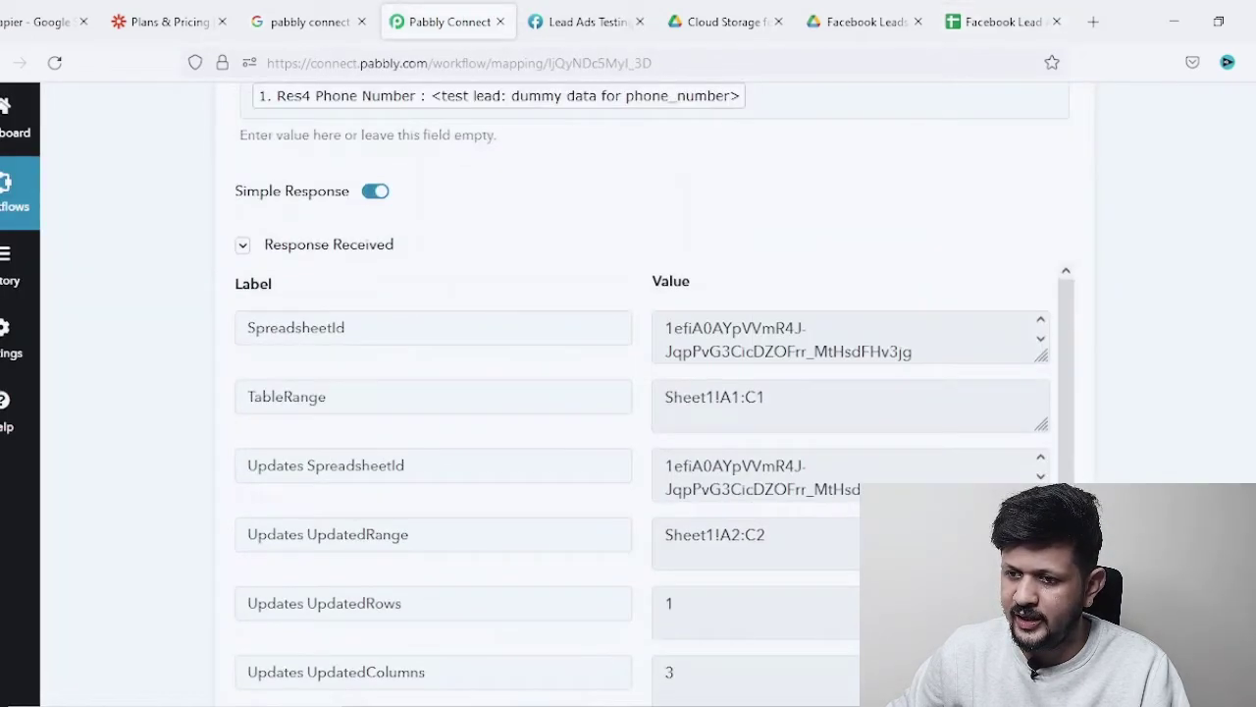
pyautogui.scroll(8, 628, 393)
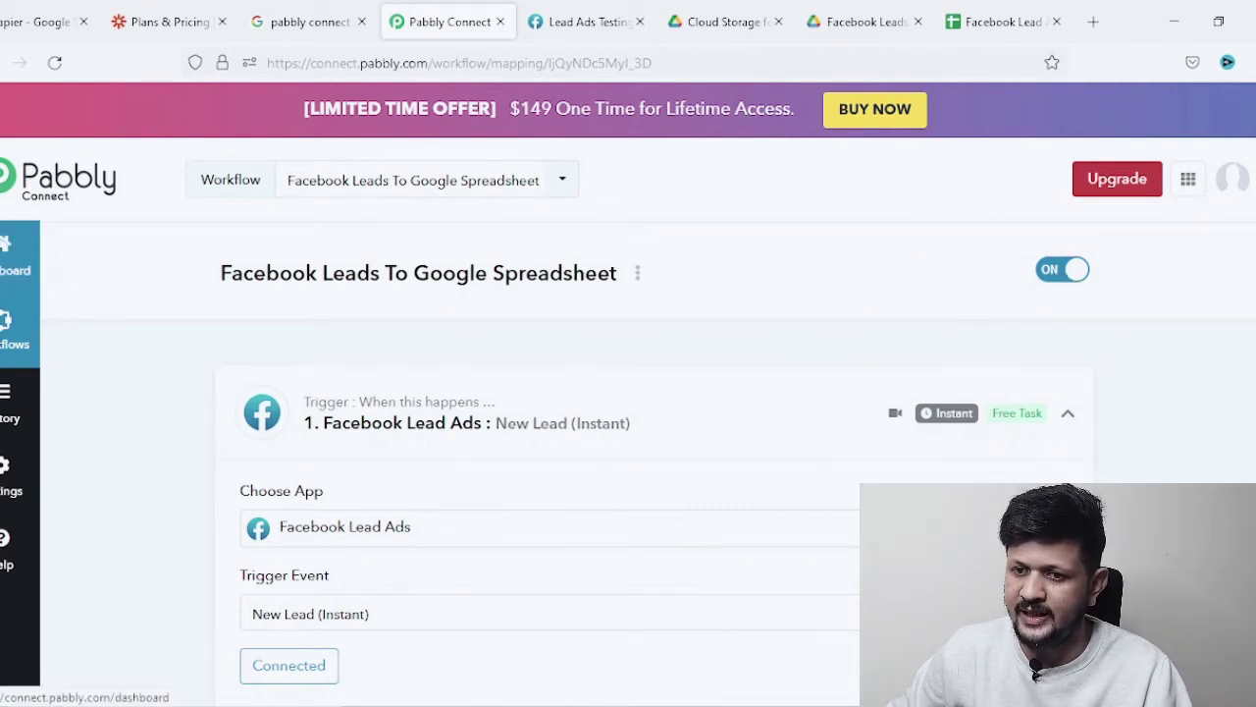
pyautogui.click(16, 257)
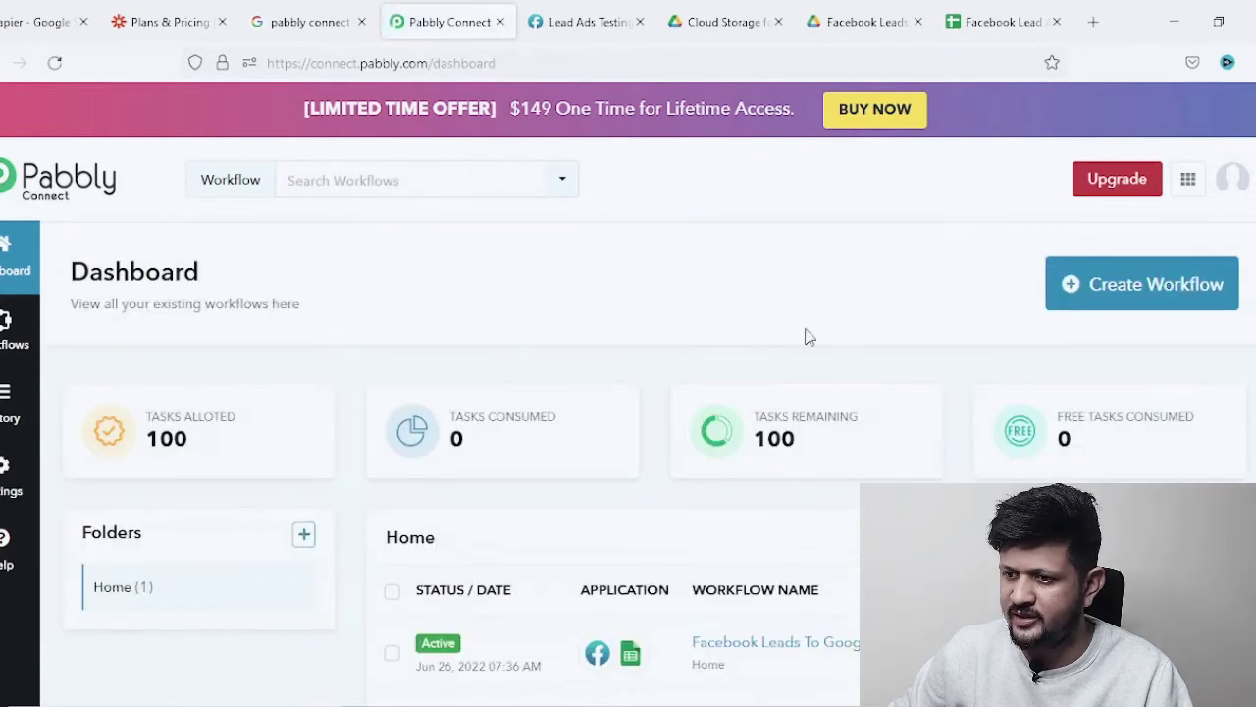
pyautogui.scroll(-1, 911, 343)
pyautogui.scroll(-3, 910, 342)
pyautogui.scroll(2, 907, 343)
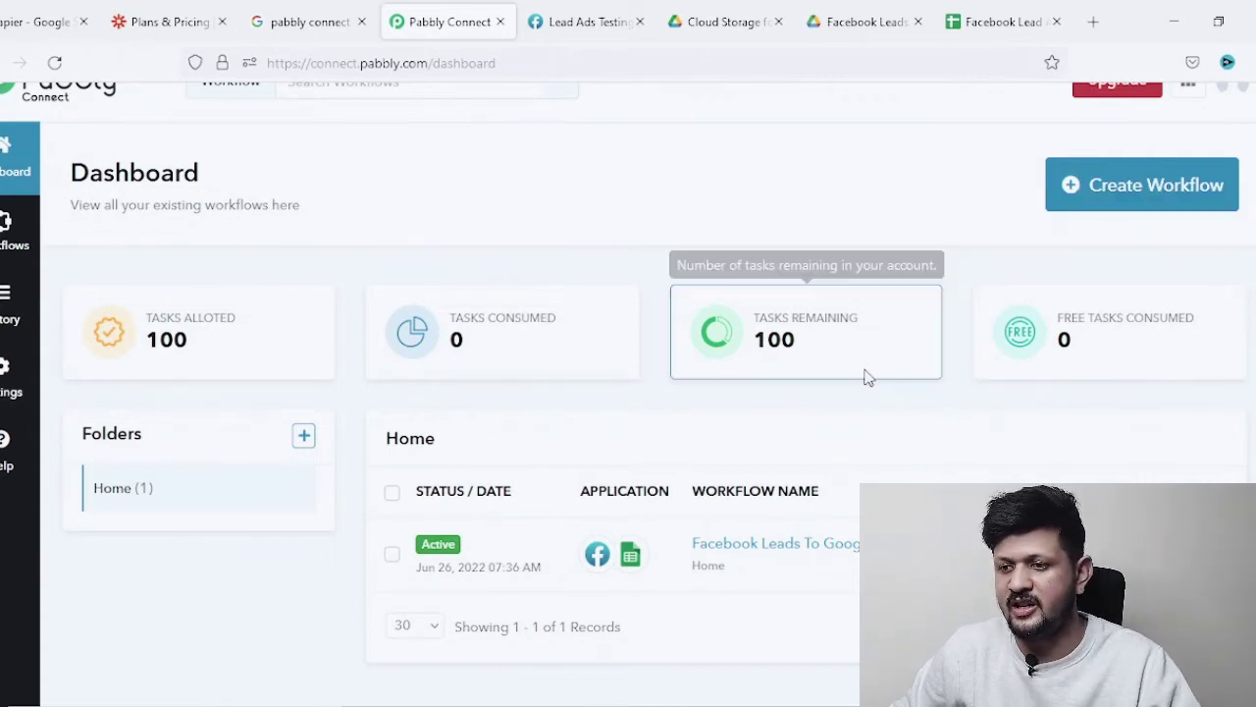
pyautogui.moveTo(855, 378)
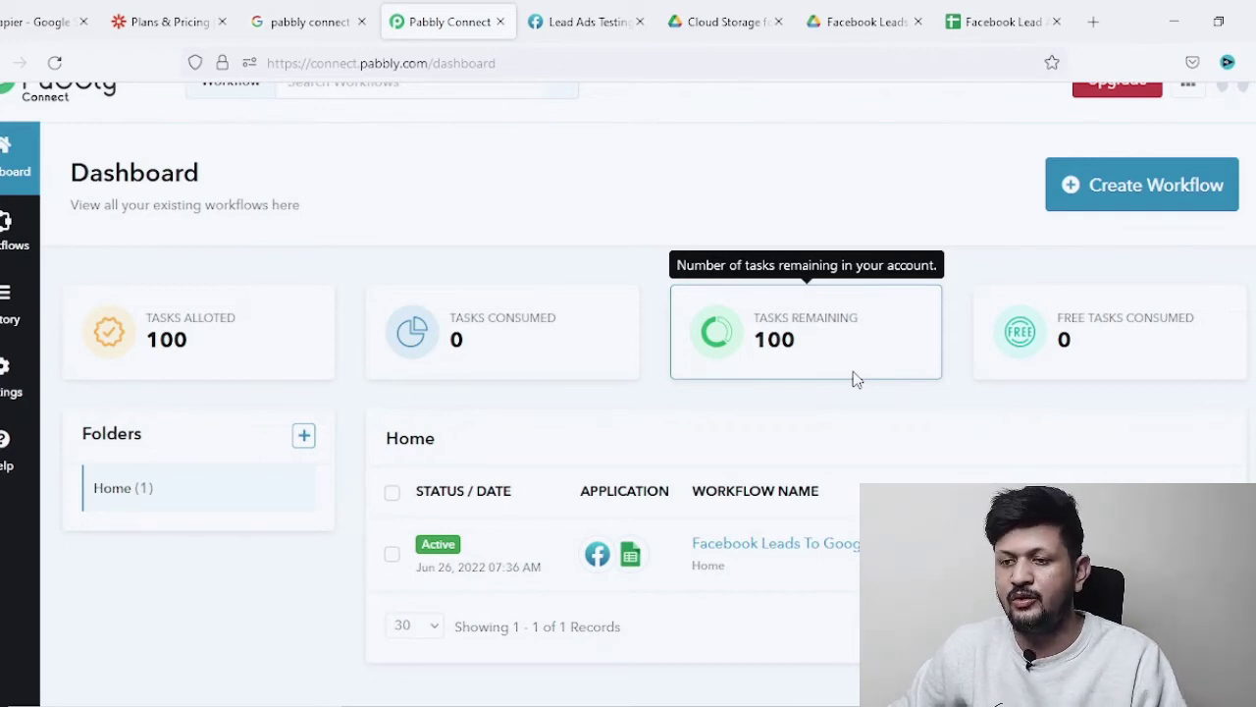
pyautogui.scroll(2, 877, 426)
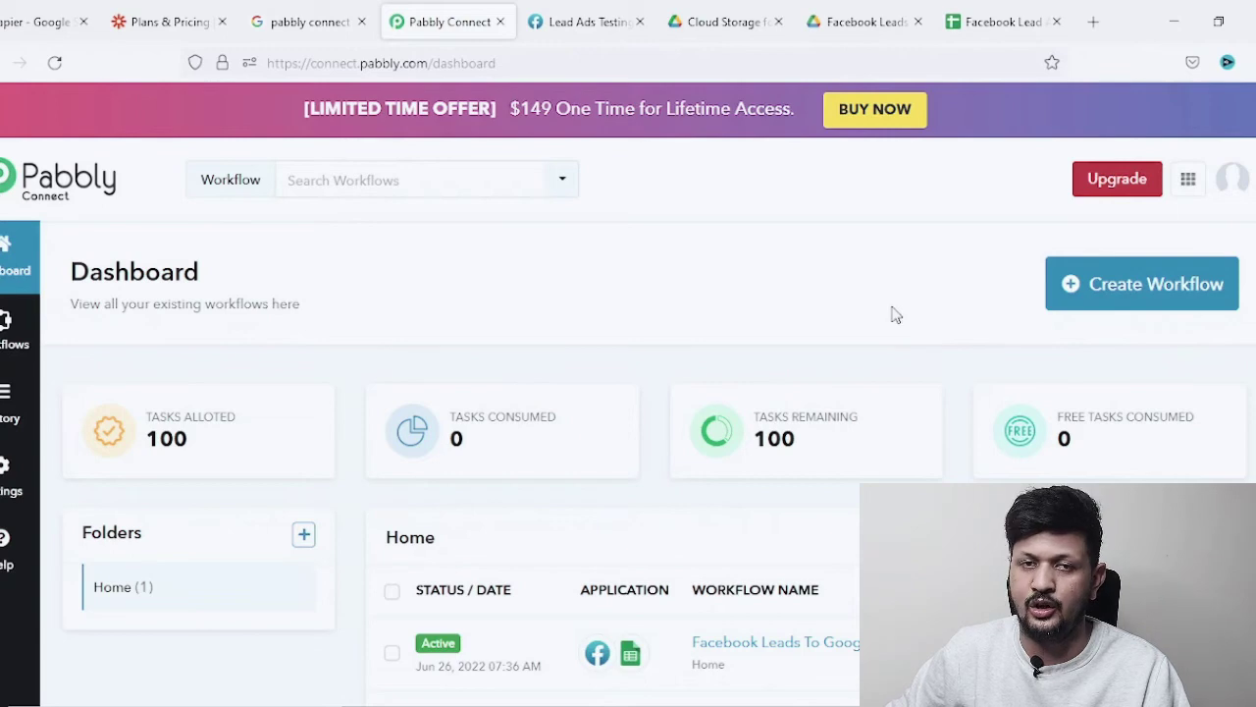
# Add a second sheet to the Facebook Lead Ads spreadsheet, compare it with Sheet1 and return to the Pabbly Connect dashboard.
pyautogui.click(996, 21)
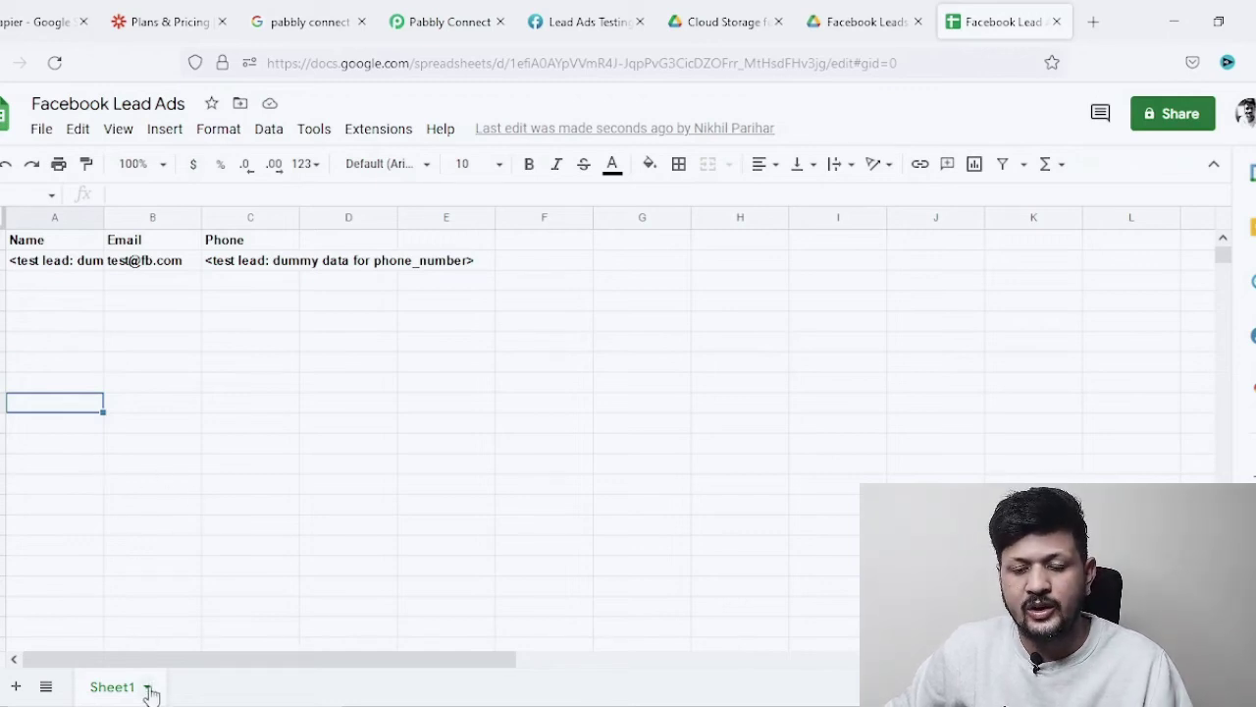
pyautogui.click(16, 686)
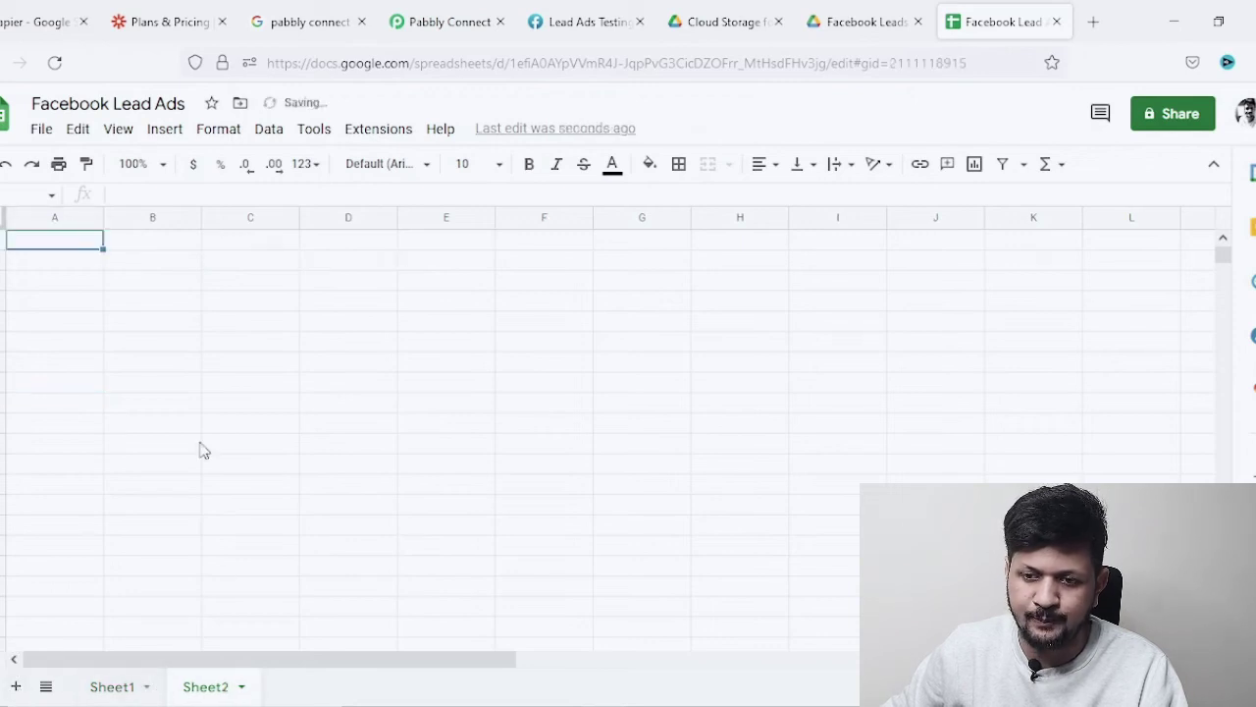
pyautogui.click(112, 690)
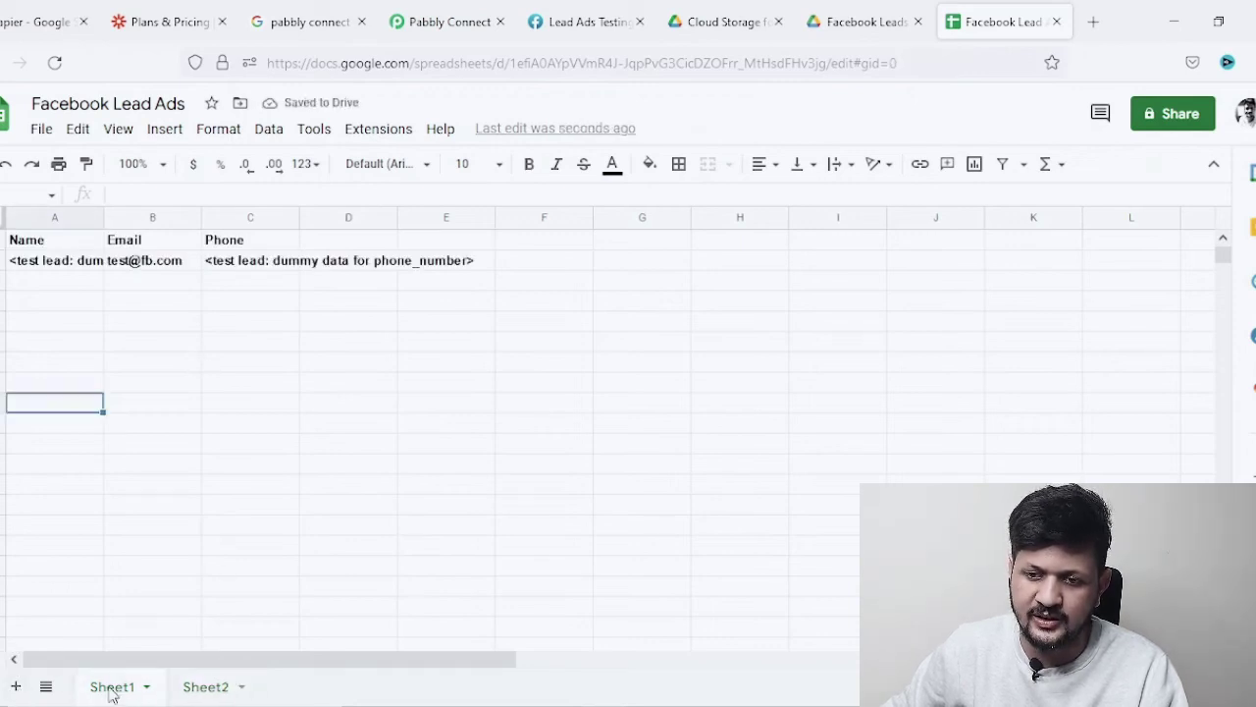
pyautogui.click(208, 687)
pyautogui.click(465, 15)
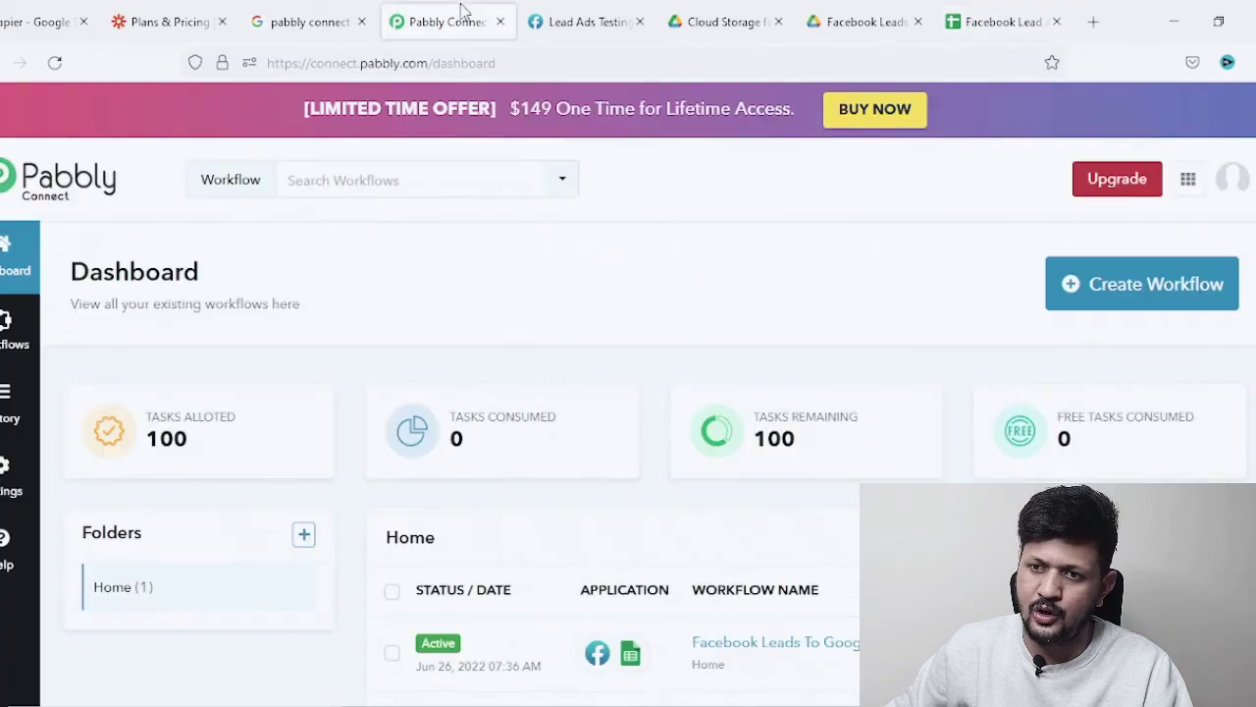